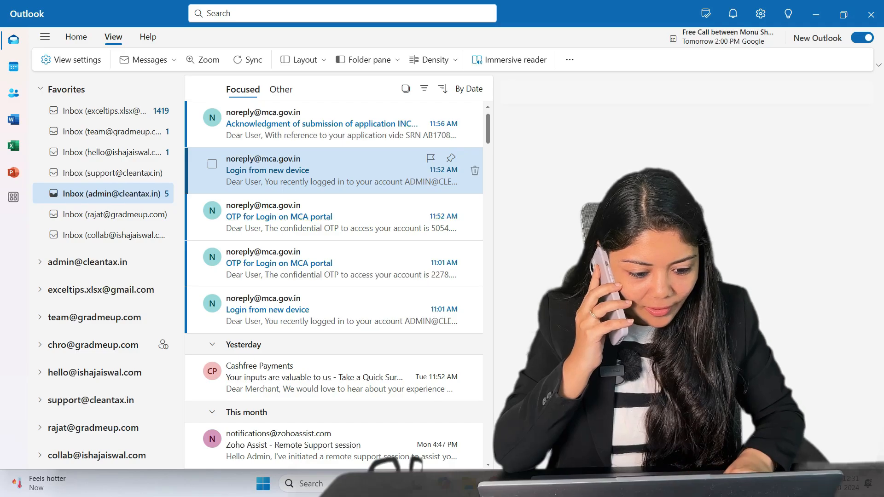
click(322, 170)
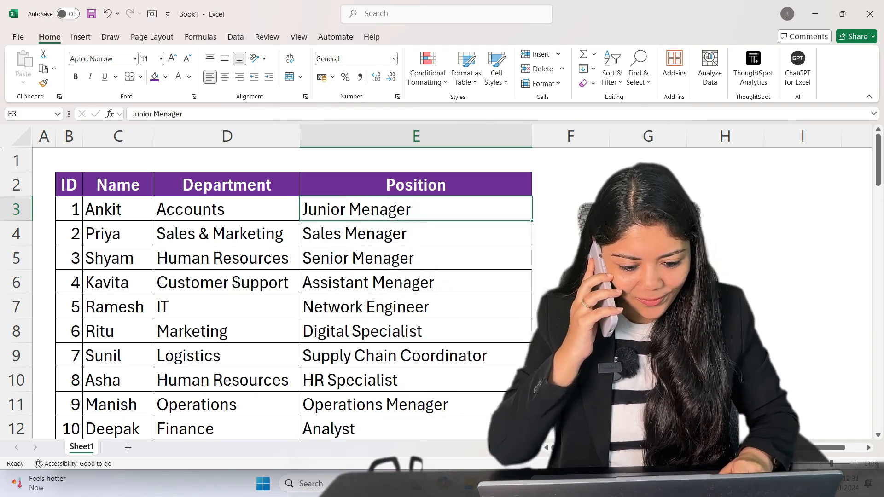
Step: Correct the misspelled position in cell E3 to "Junior Manager"
scroll(294, 292, down, 2)
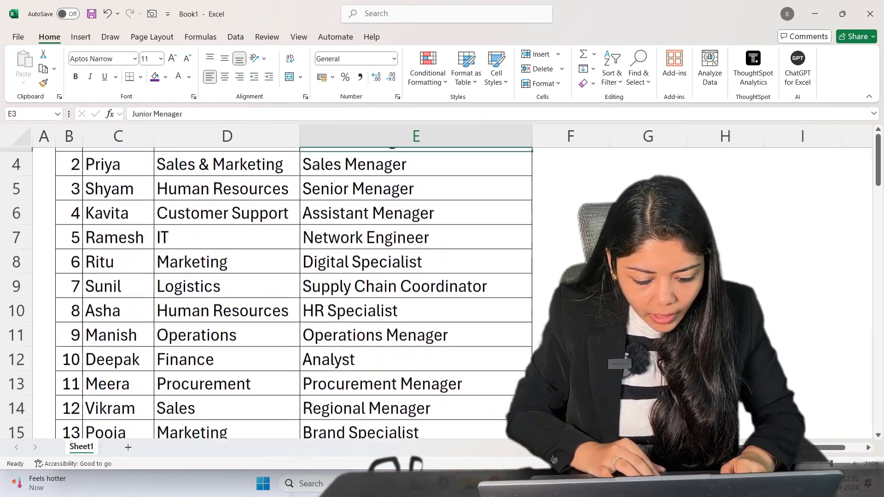
scroll(294, 293, down, 3)
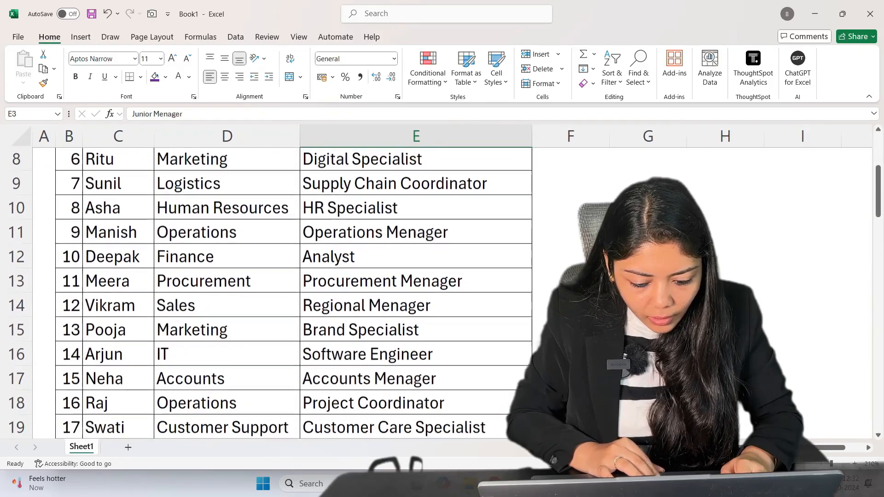
scroll(295, 292, down, 1)
scroll(294, 293, up, 5)
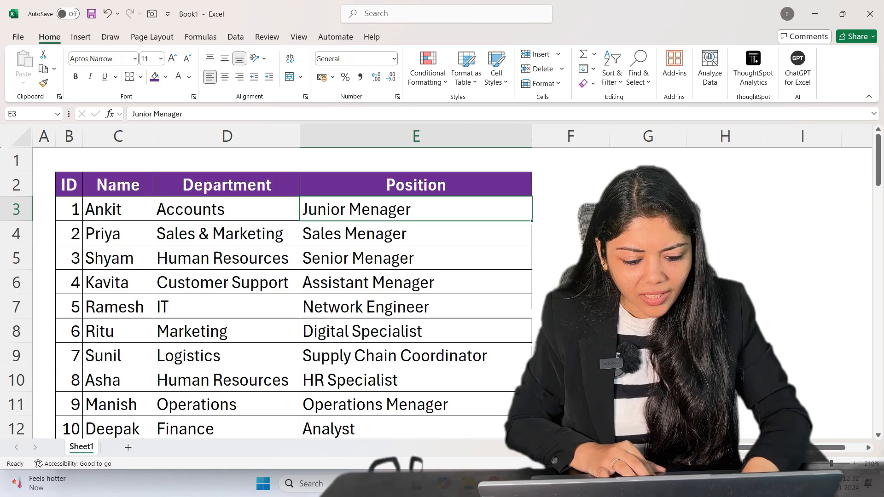
key(F2)
key(BackSpace)
key(BackSpace)
key(BackSpace)
key(BackSpace)
key(BackSpace)
key(BackSpace)
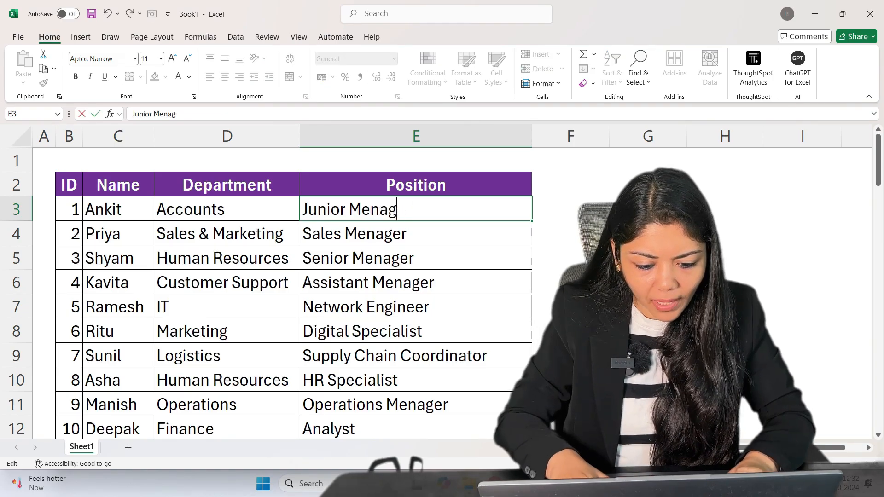
text(anage)
text(r)
key(Return)
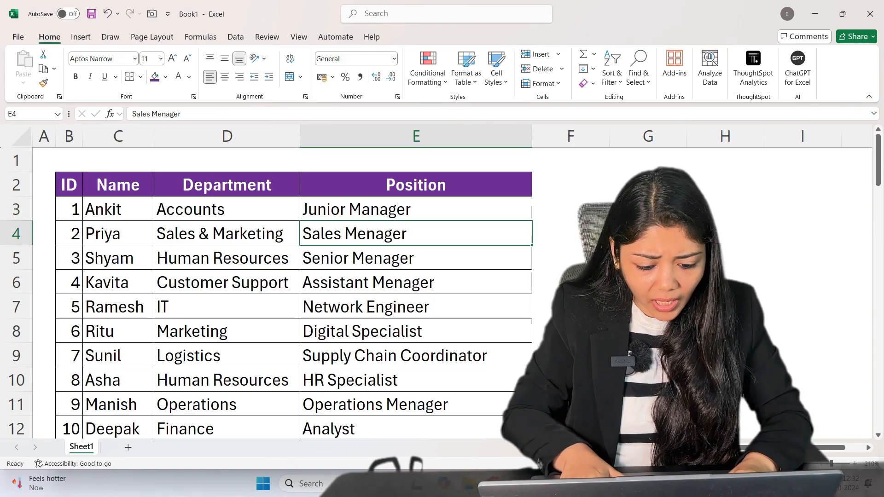
Step: Start correcting the misspelled sales position in cell E4 by removing its last letters
key(F2)
key(BackSpace)
key(BackSpace)
key(BackSpace)
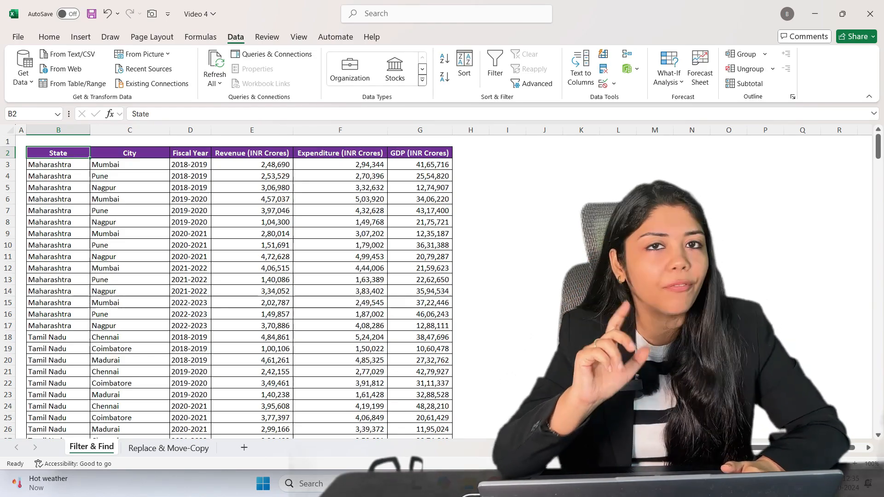
Step: Check how far the State column's data extends on the Filter & Find sheet, and return to its header
key(ctrl+Down)
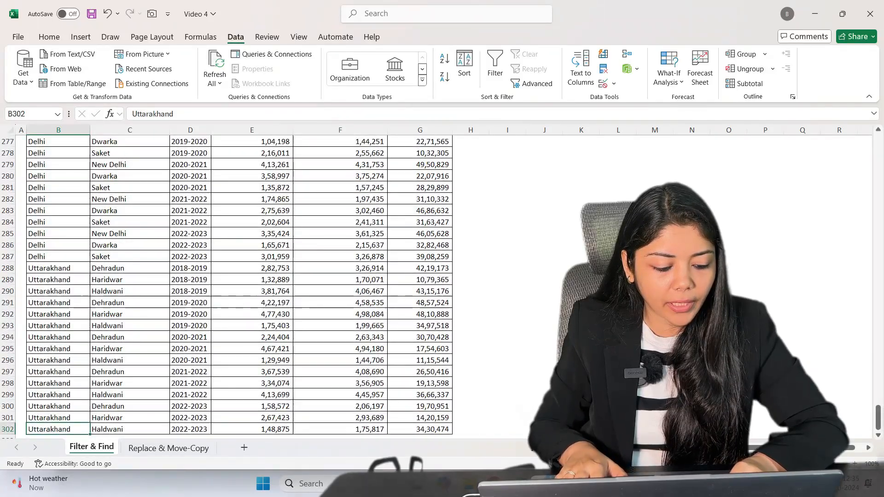
key(ctrl+Up)
key(Down)
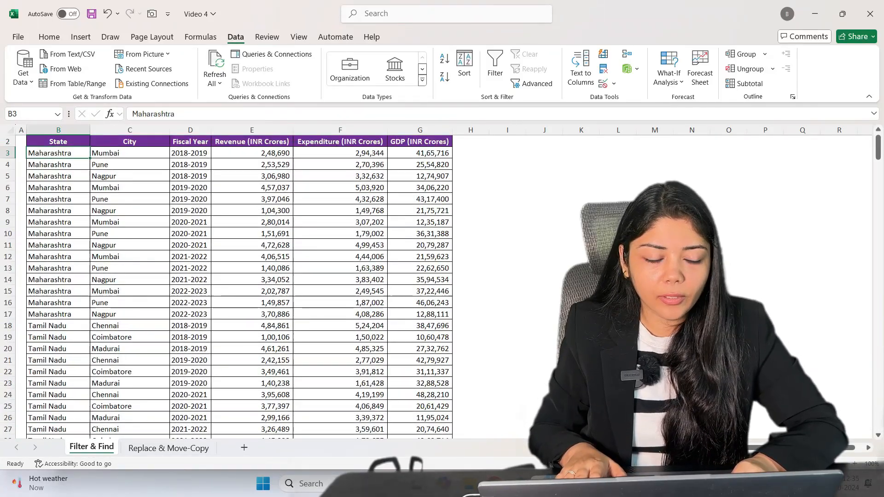
key(Up)
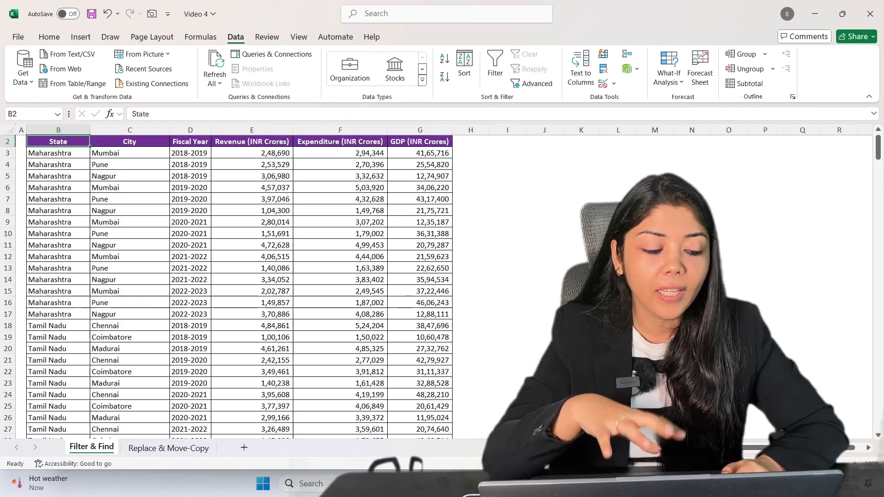
scroll(240, 285, up, 1)
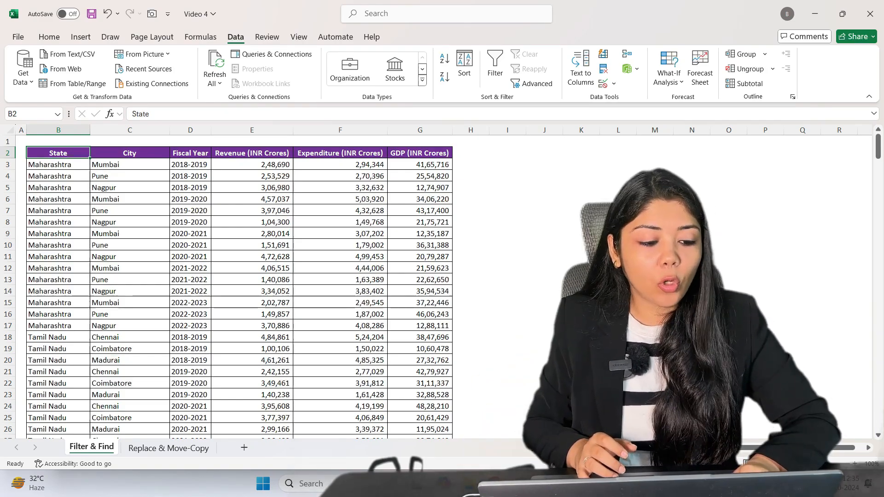
Step: Turn on filtering for the whole state revenue table, and remove the filters again
key(ctrl+shift+End)
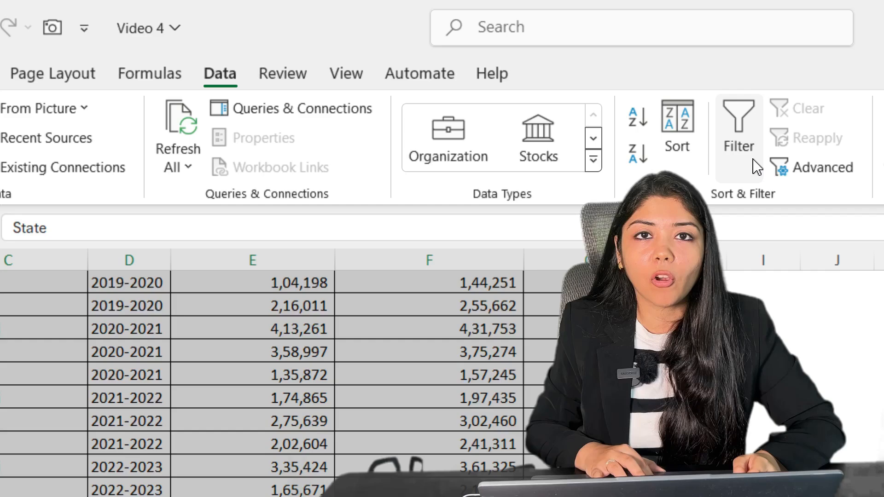
click(737, 144)
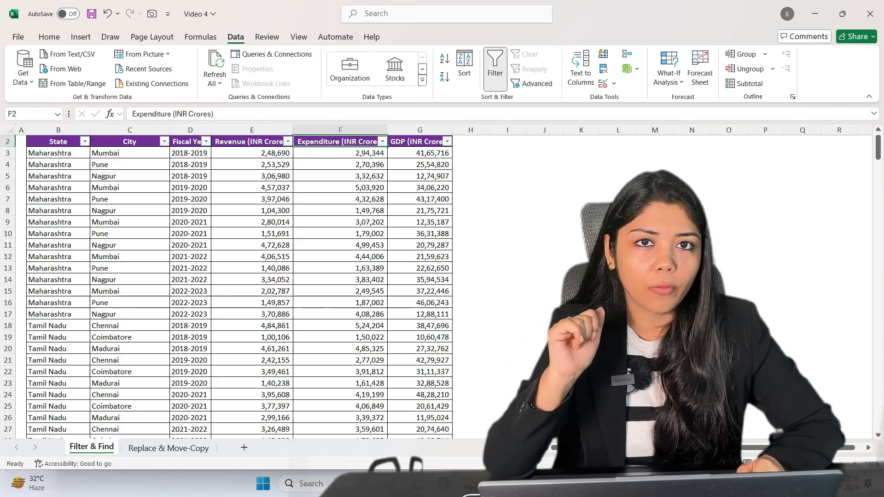
key(ctrl+a)
key(ctrl+shift+l)
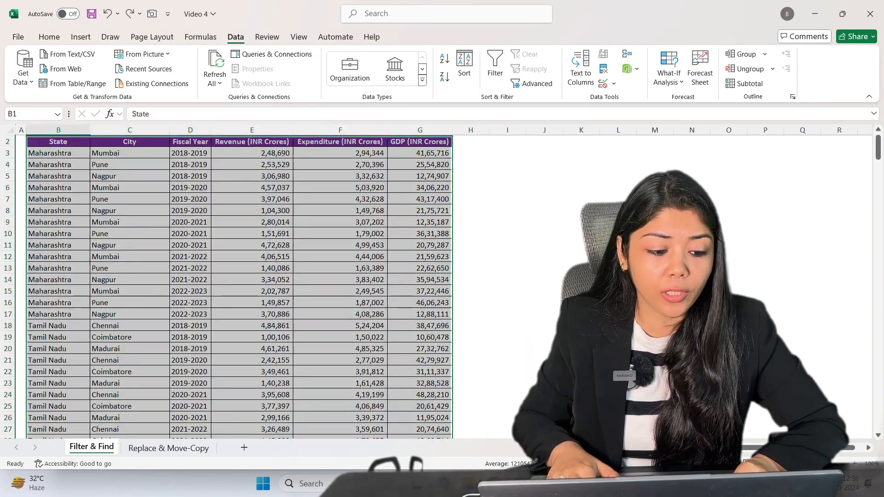
click(58, 141)
scroll(239, 285, up, 1)
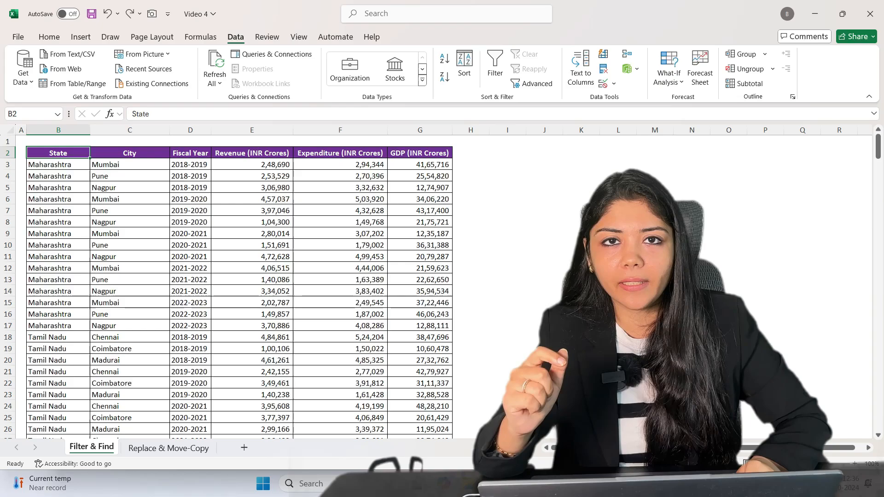
Step: Select the data from the State header through the last row and apply filters to its headers
key(ctrl+shift+End)
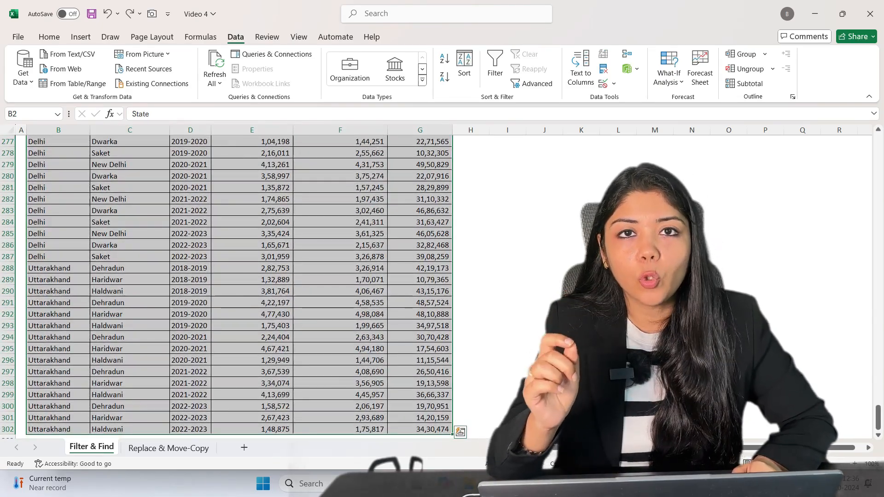
key(alt)
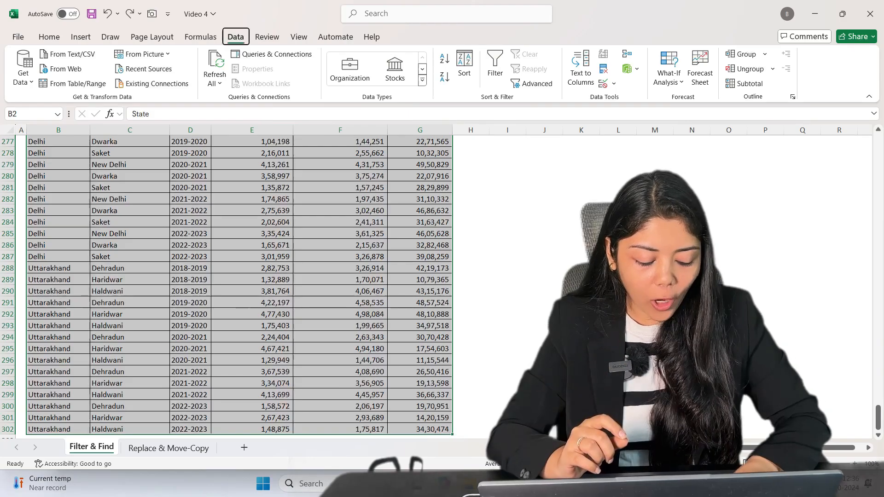
key(a)
key(t)
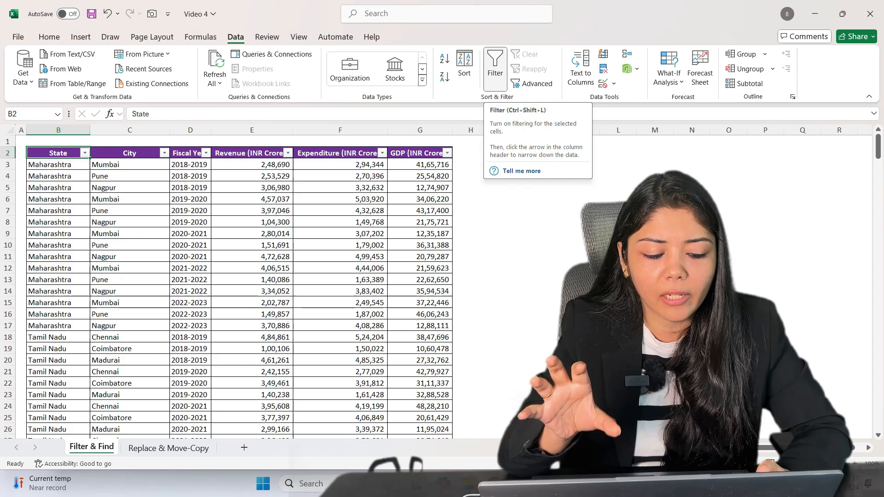
Step: Filter the State column to show only West Bengal
click(340, 175)
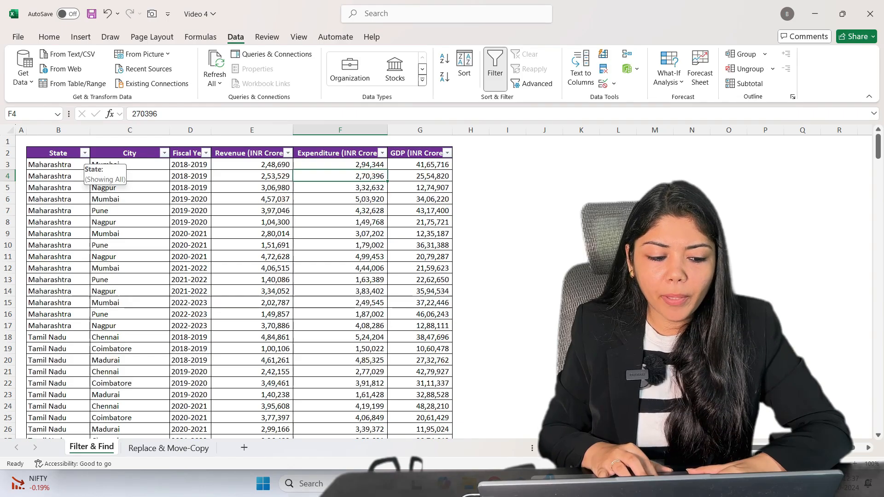
click(84, 153)
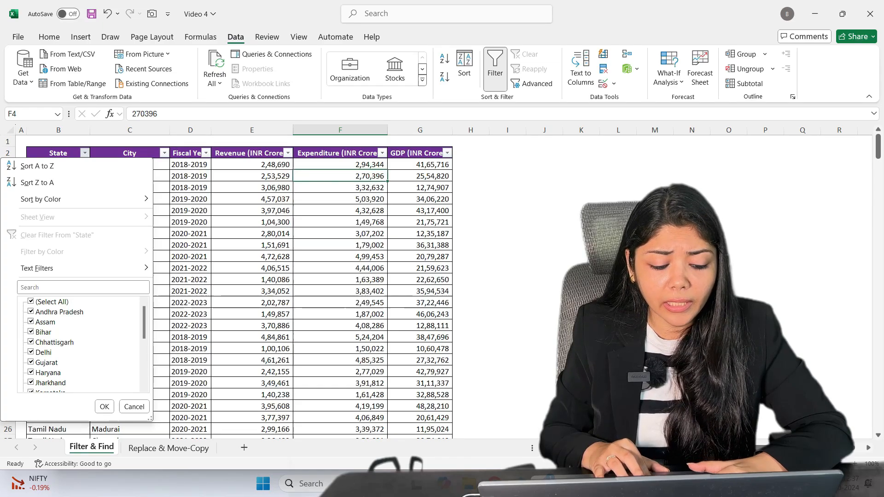
scroll(83, 343, down, 4)
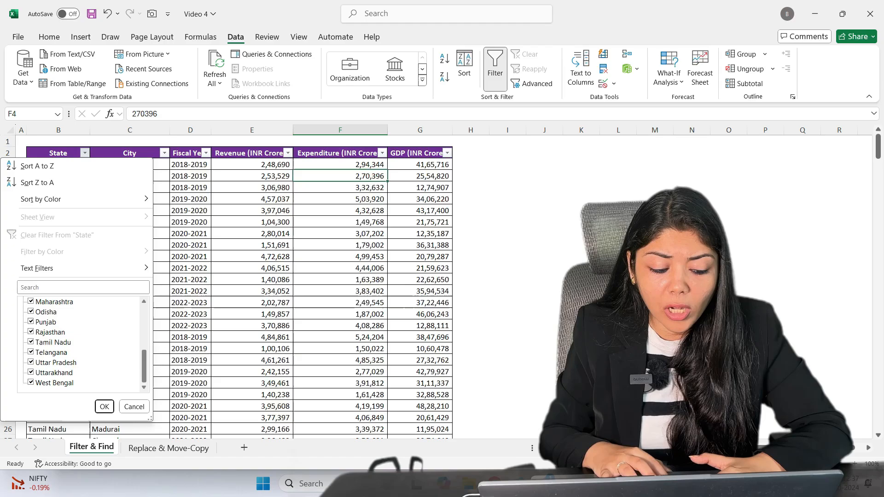
scroll(83, 343, up, 4)
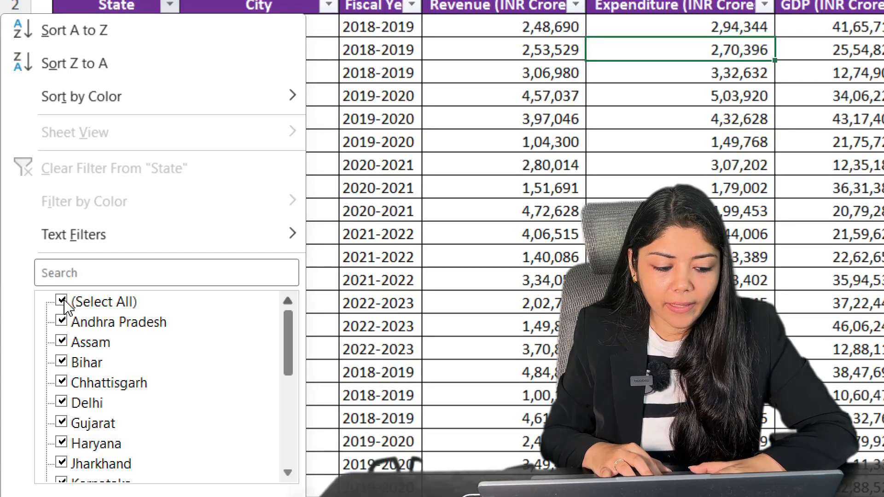
click(63, 303)
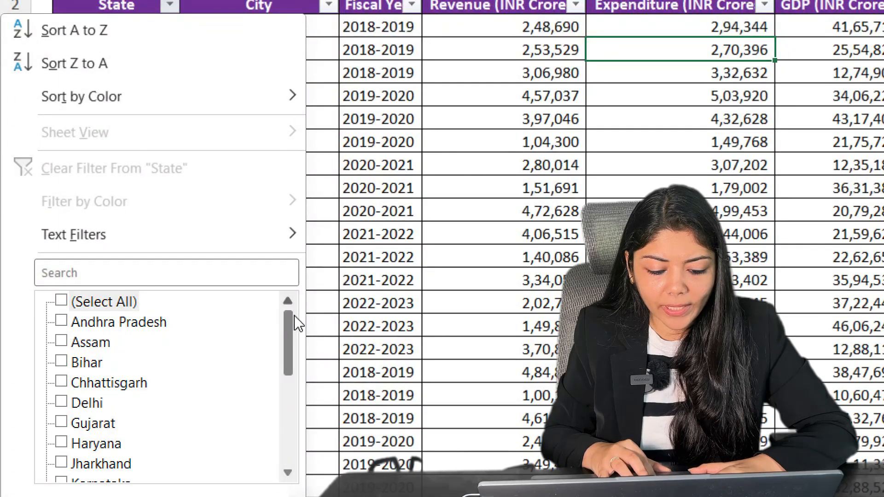
drag(292, 318, 291, 433)
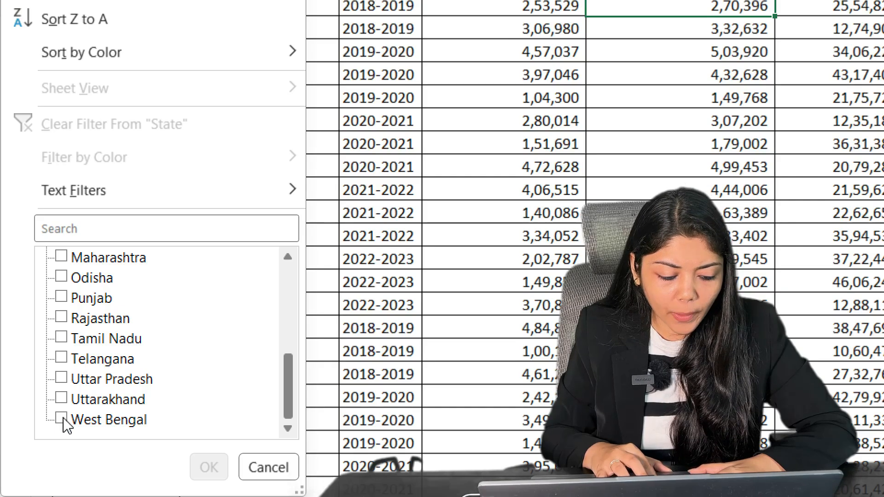
click(62, 419)
click(225, 436)
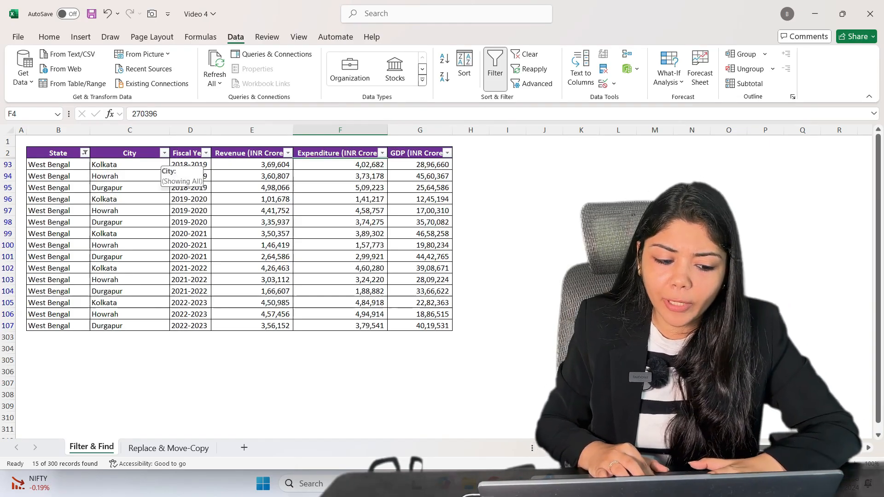
Step: Filter the City column to show only Kolkata
click(164, 153)
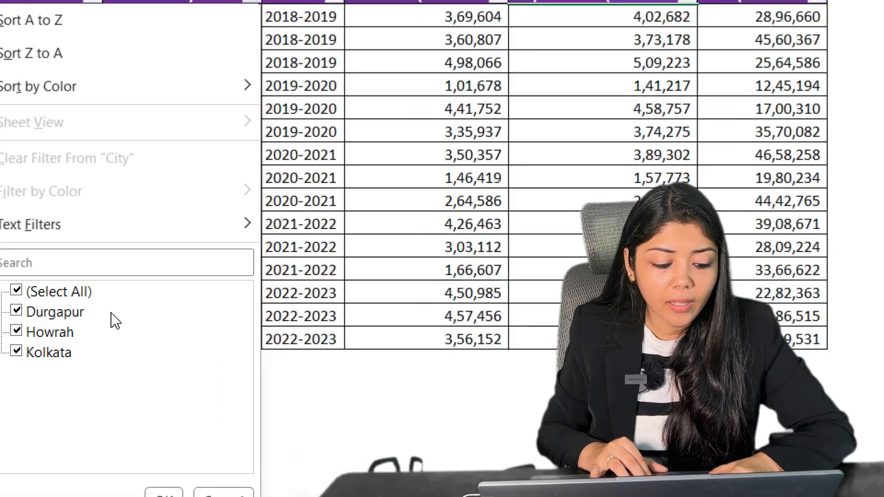
click(16, 290)
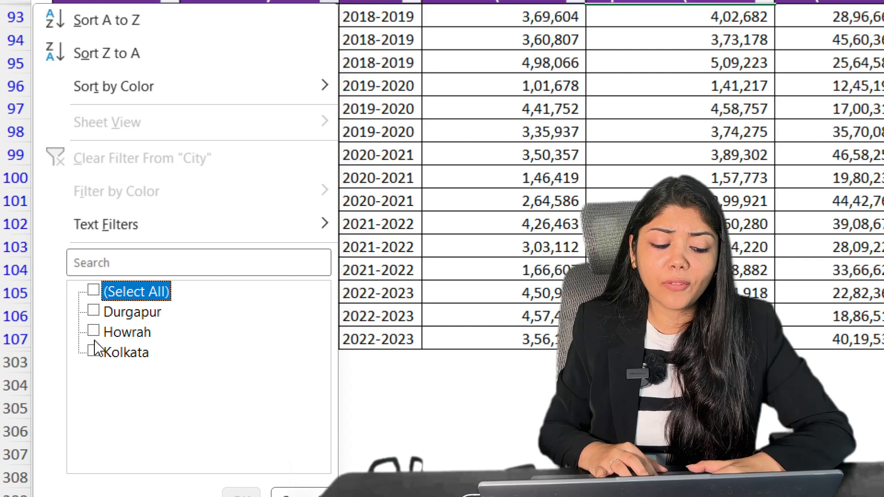
click(92, 354)
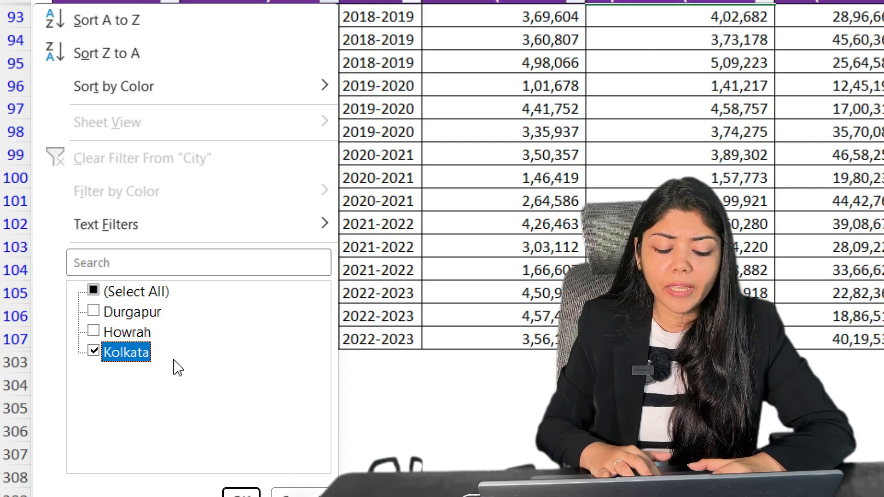
click(241, 494)
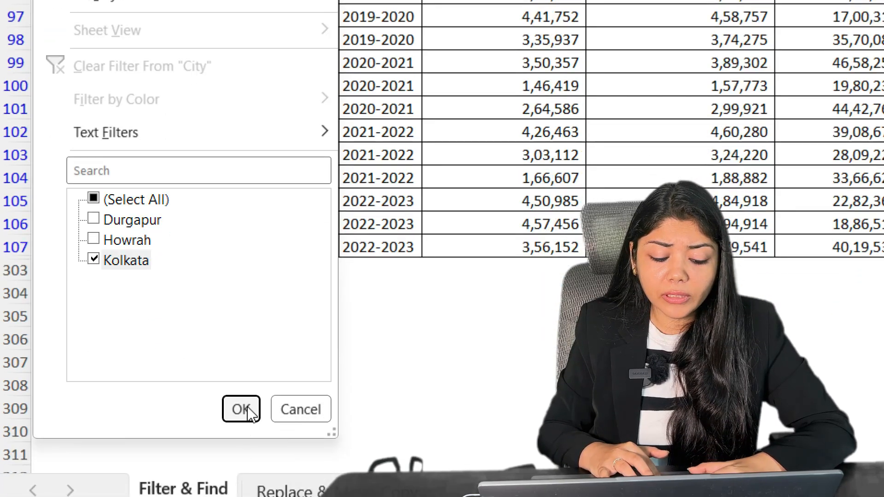
click(241, 410)
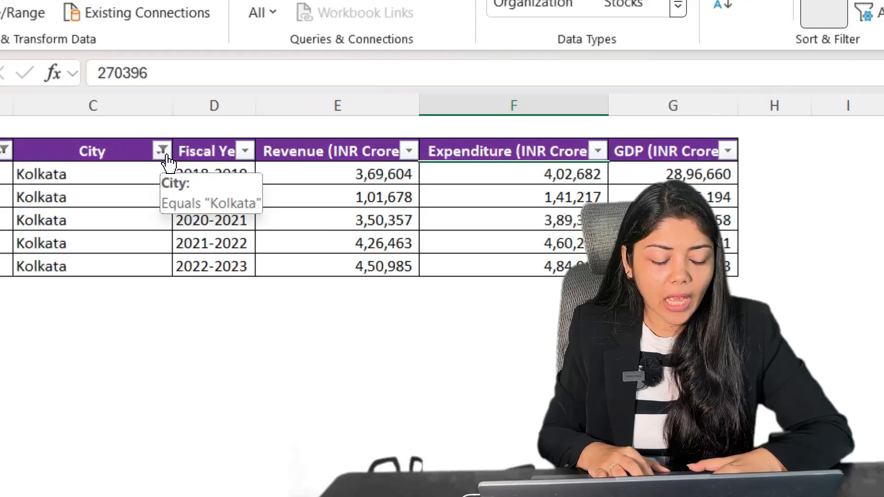
Step: Add Durgapur to the City filter alongside Kolkata
click(164, 151)
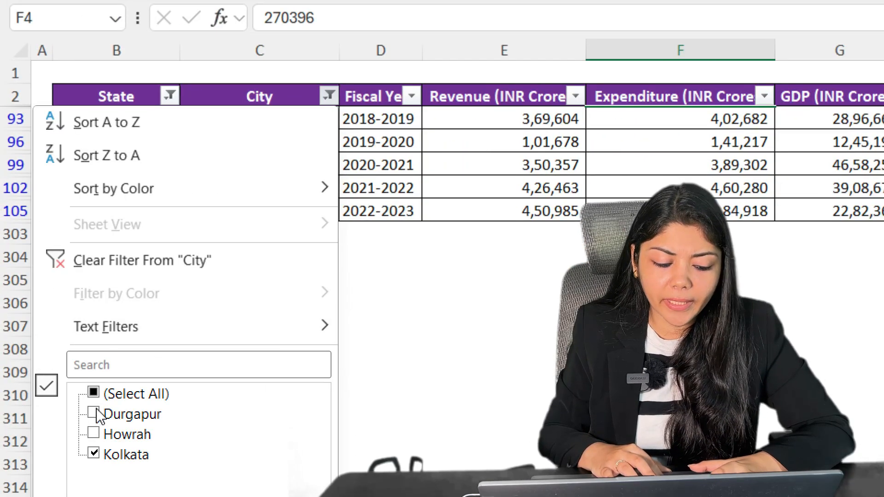
click(96, 415)
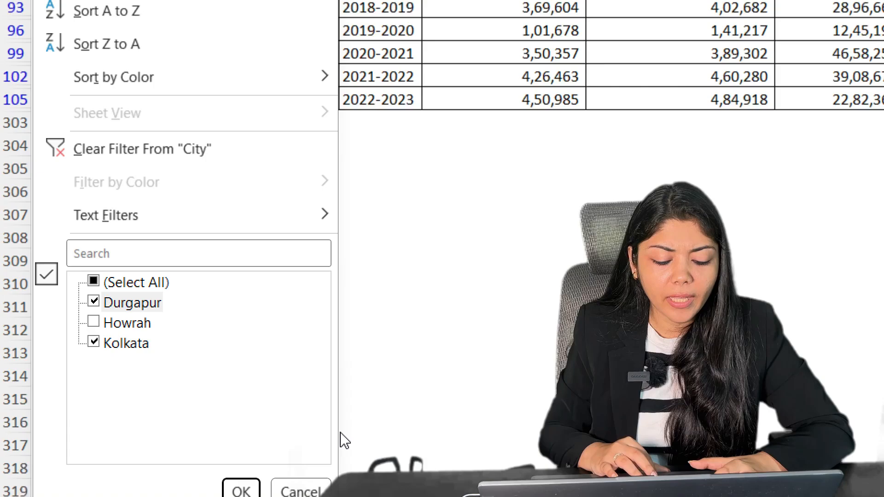
click(237, 458)
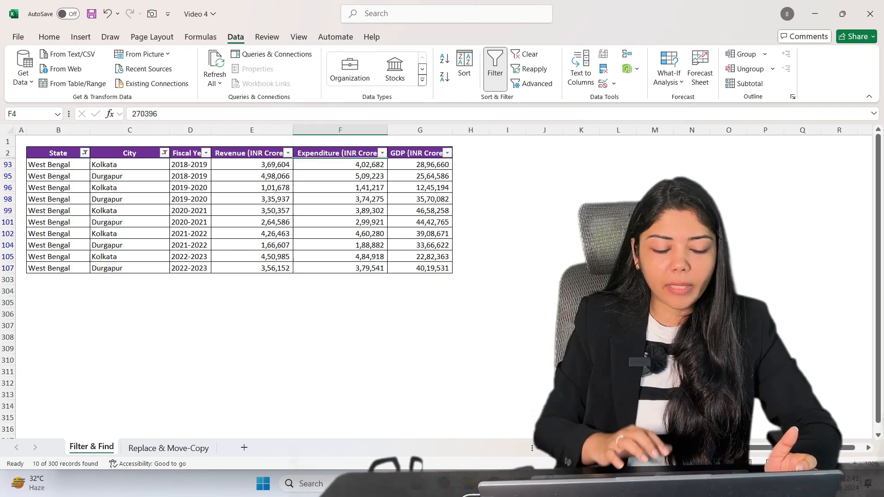
Step: Clear all active filter criteria from the table while keeping the header filters on
click(124, 153)
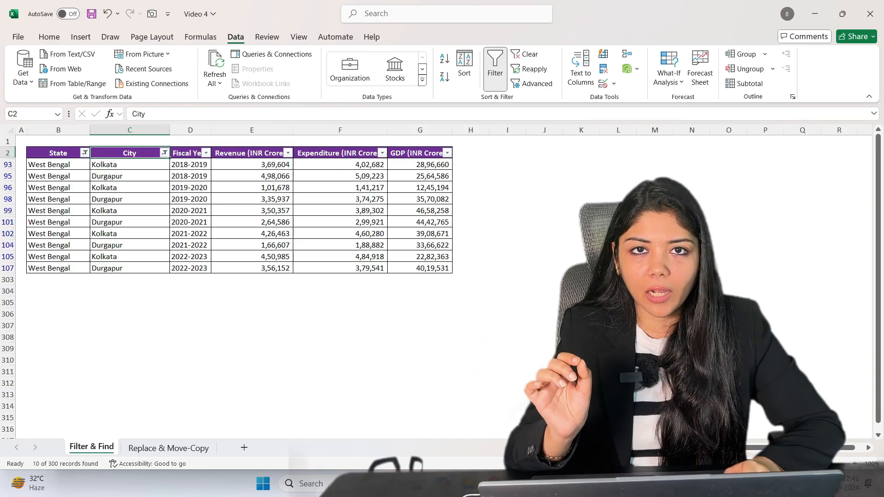
key(alt+a)
key(c)
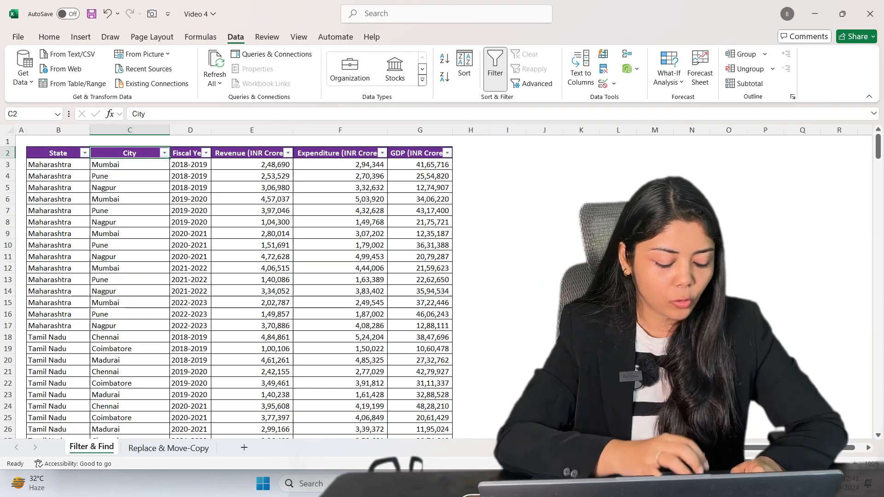
Step: Turn off the table's header filters, and undo back to the West Bengal view filtered to Durgapur and Kolkata
key(alt)
key(ctrl+shift+l)
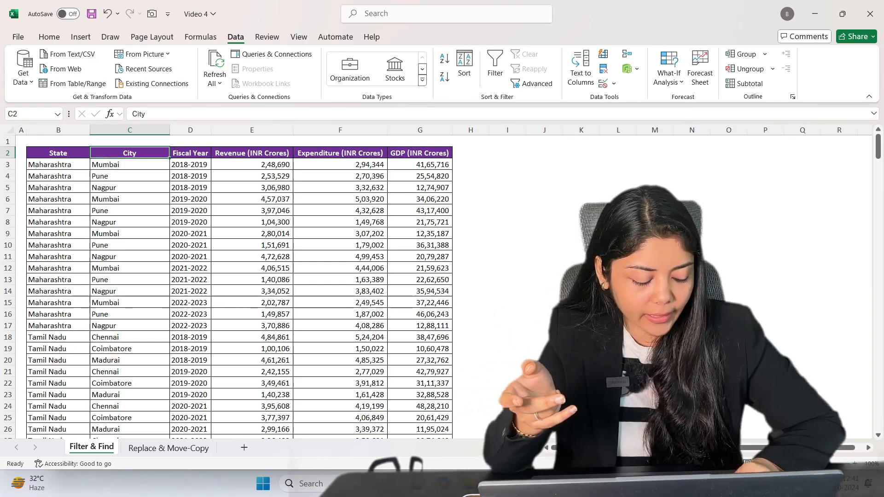
key(ctrl+z)
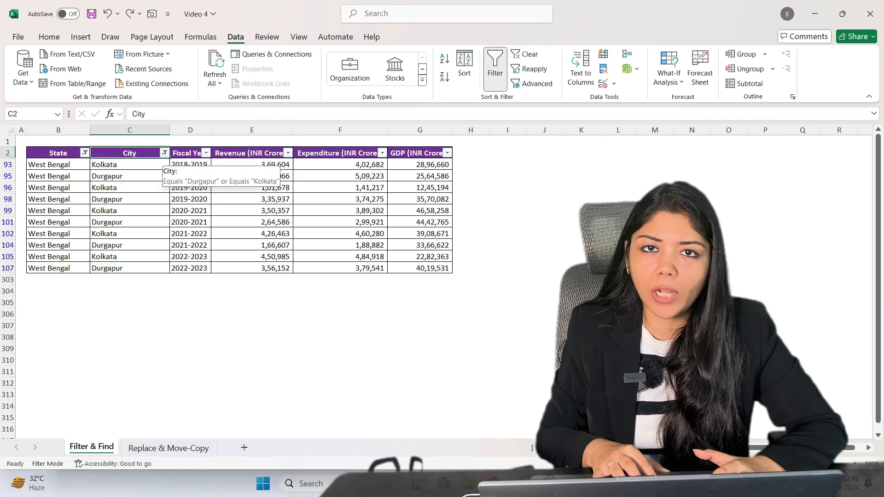
Step: Reset the City filter by selecting all cities
click(165, 153)
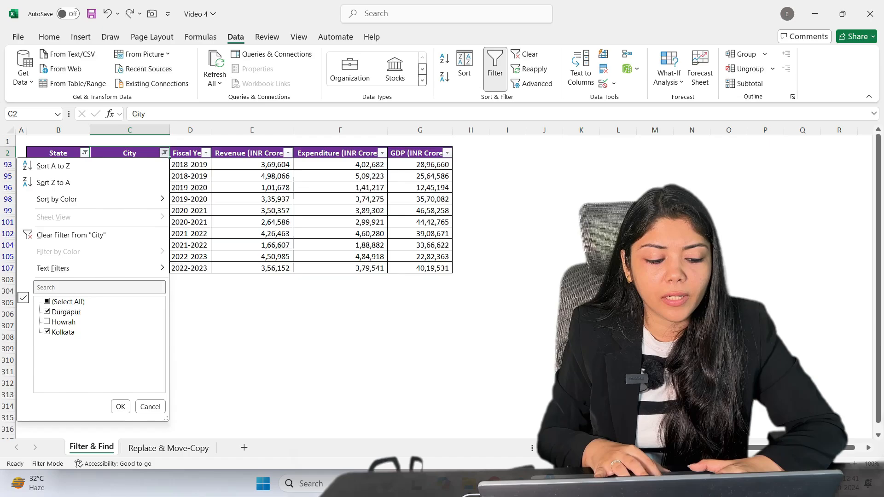
click(48, 302)
key(Return)
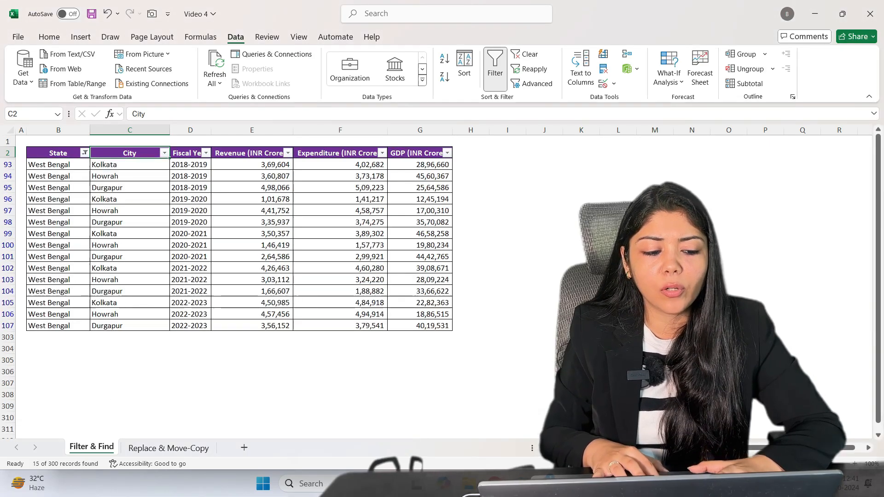
Step: Reset the State filter by selecting all states, and turn off the table's header filters
click(84, 153)
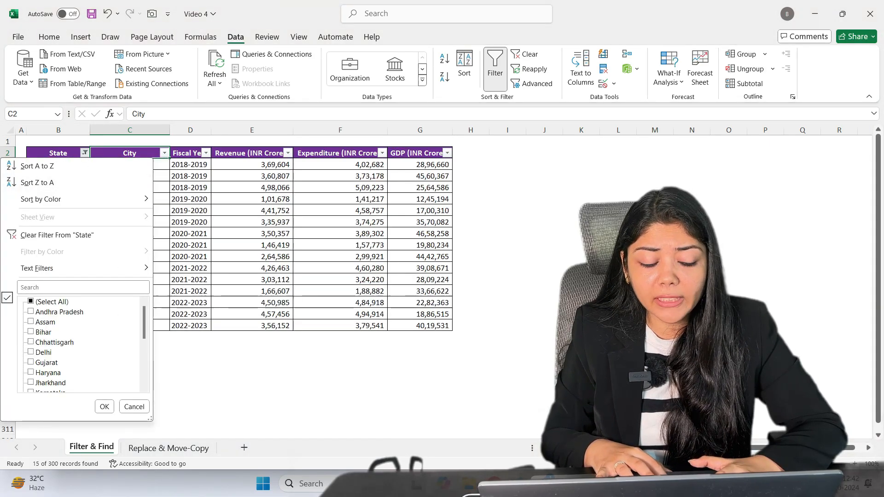
click(48, 302)
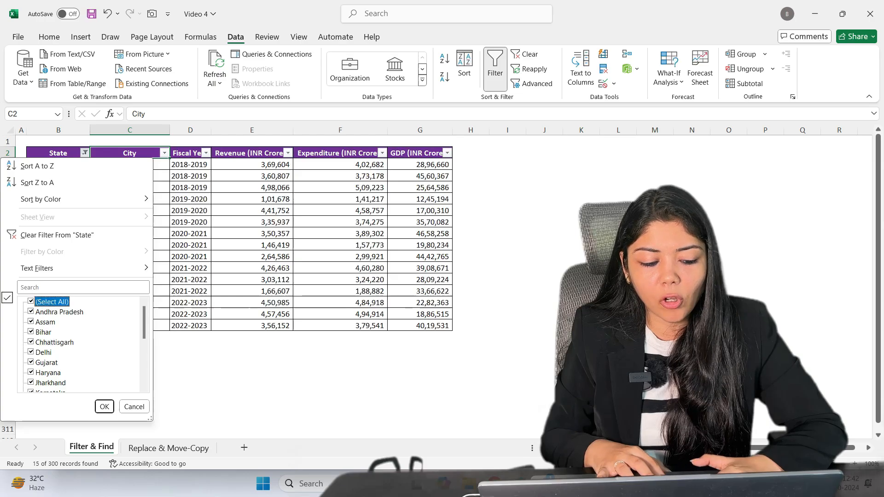
key(Return)
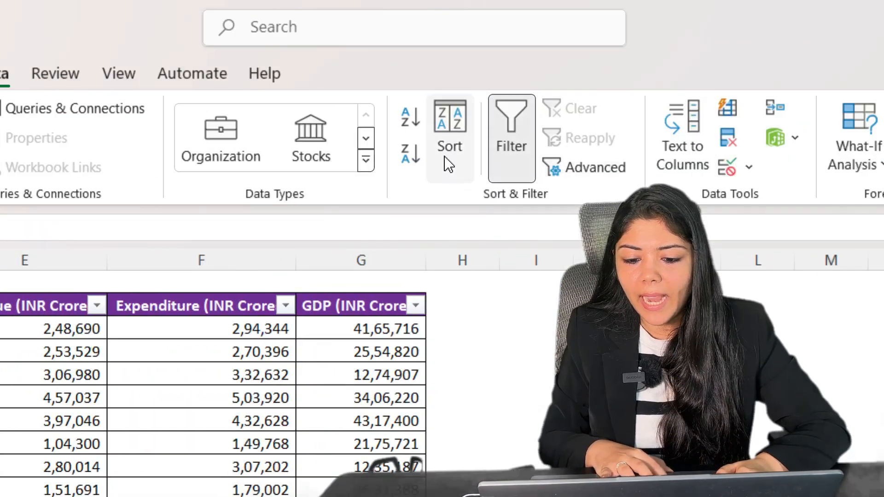
click(505, 151)
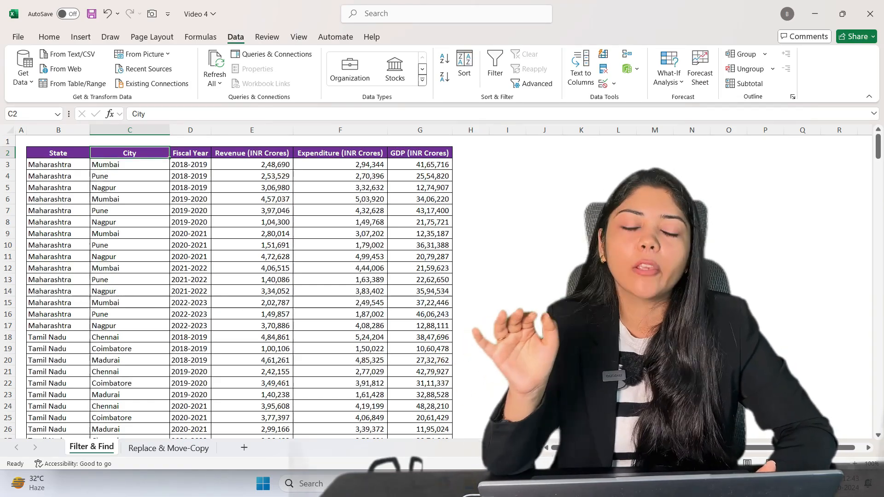
Step: Set up a Find search for Chennai with the scope limited to the current sheet
key(ctrl+f)
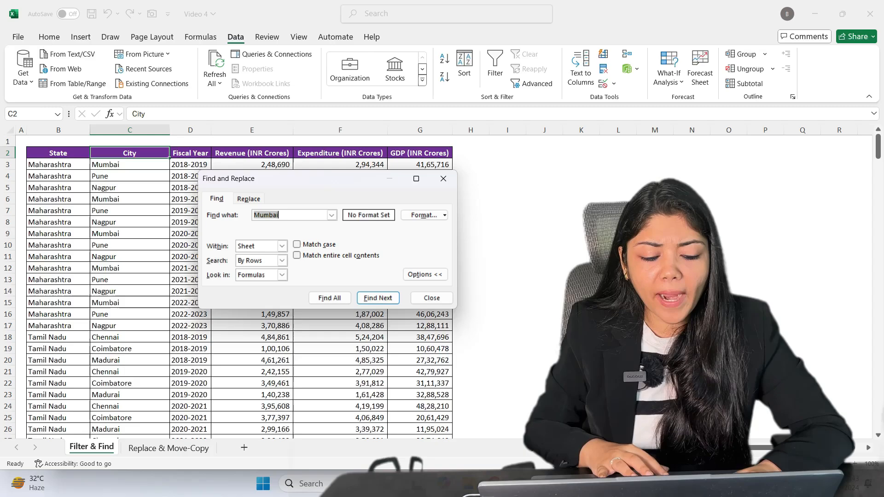
key(End)
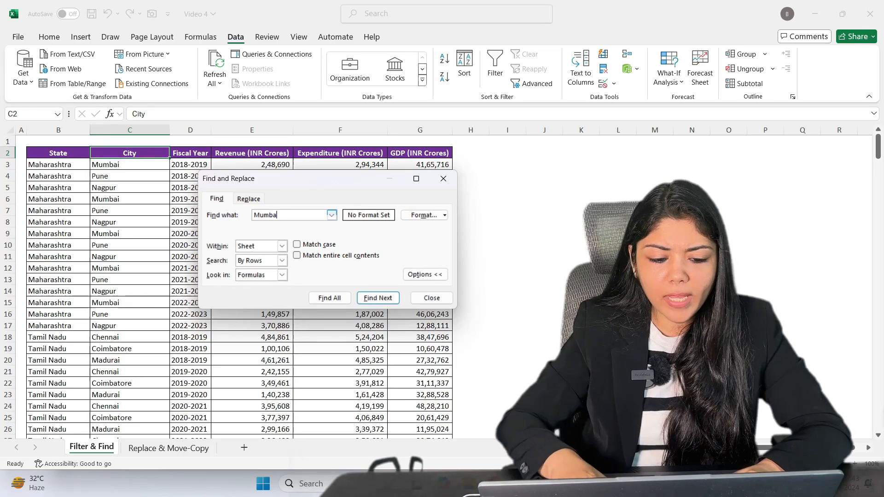
key(BackSpace)
key(BackSpace)
key(BackSpace)
key(BackSpace)
key(BackSpace)
key(BackSpace)
text(Chennai)
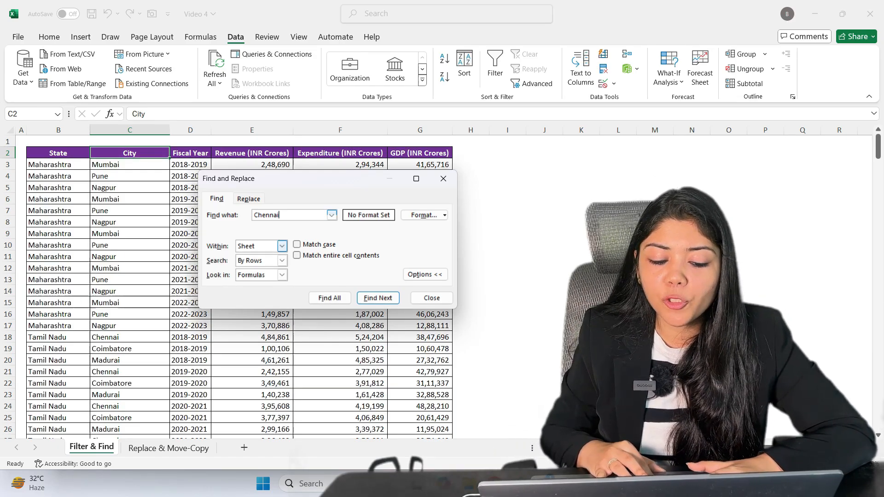
click(282, 246)
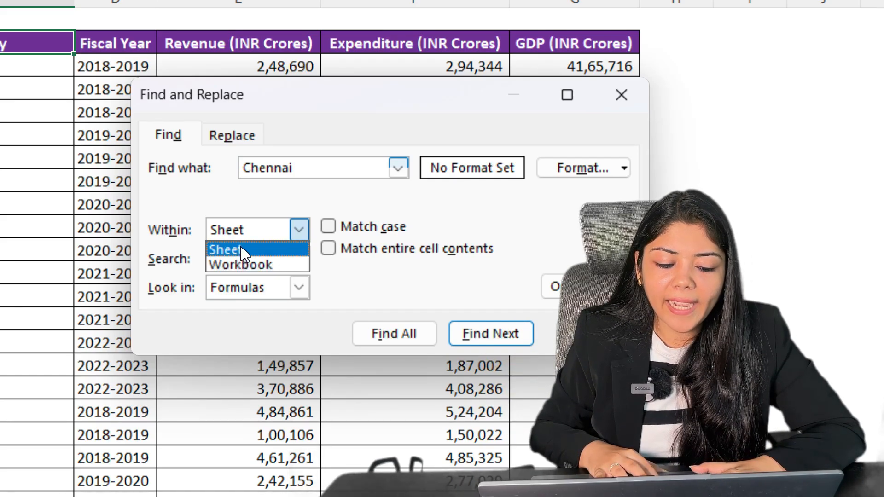
click(243, 250)
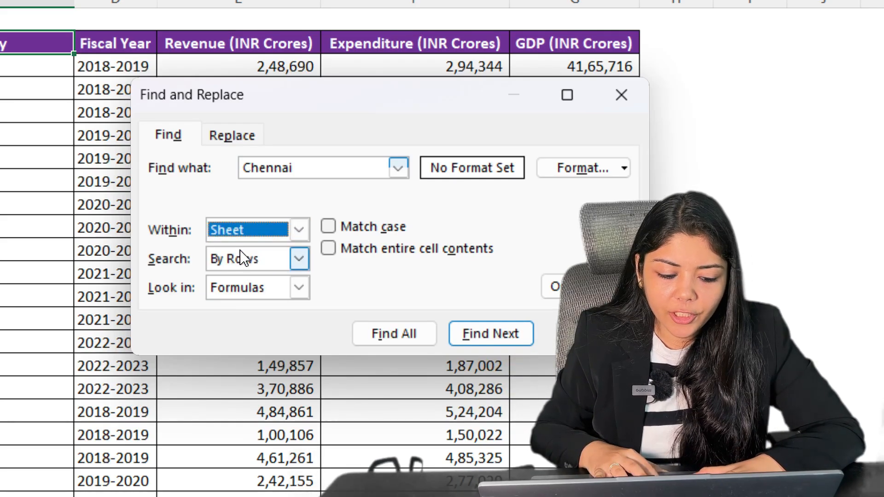
Step: Step through the first three Chennai matches one by one and list all of its occurrences in the sheet
click(508, 337)
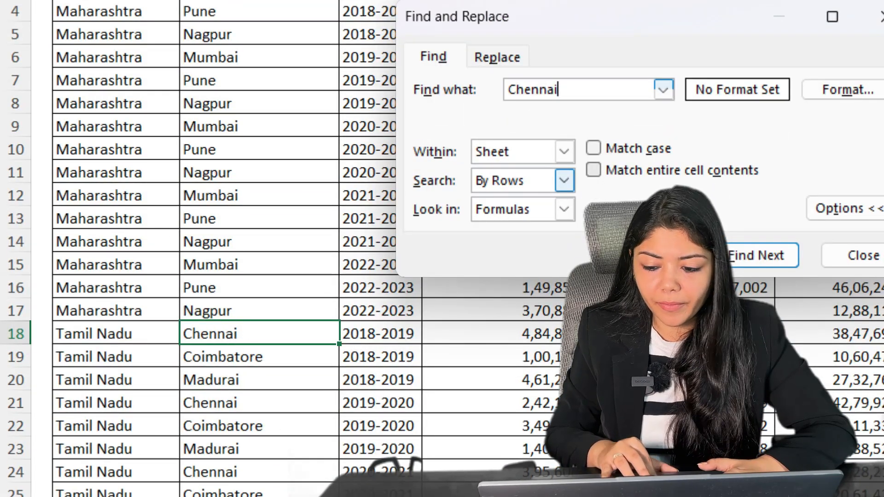
click(785, 255)
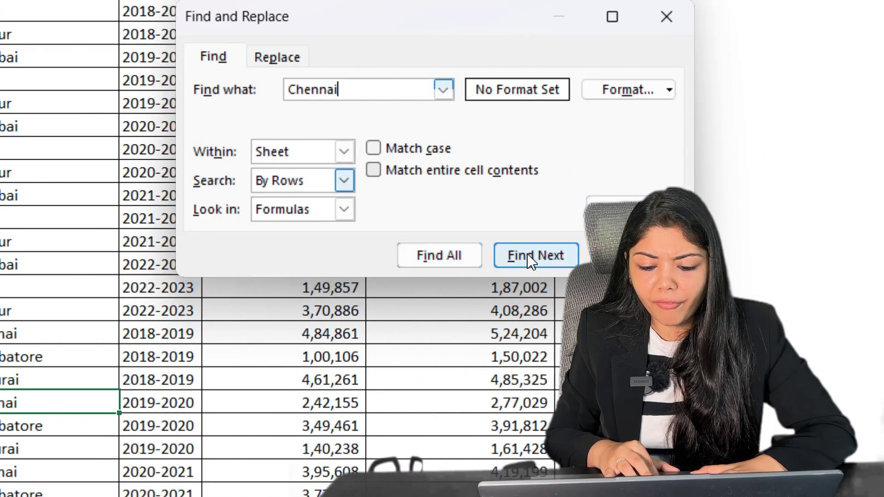
click(748, 256)
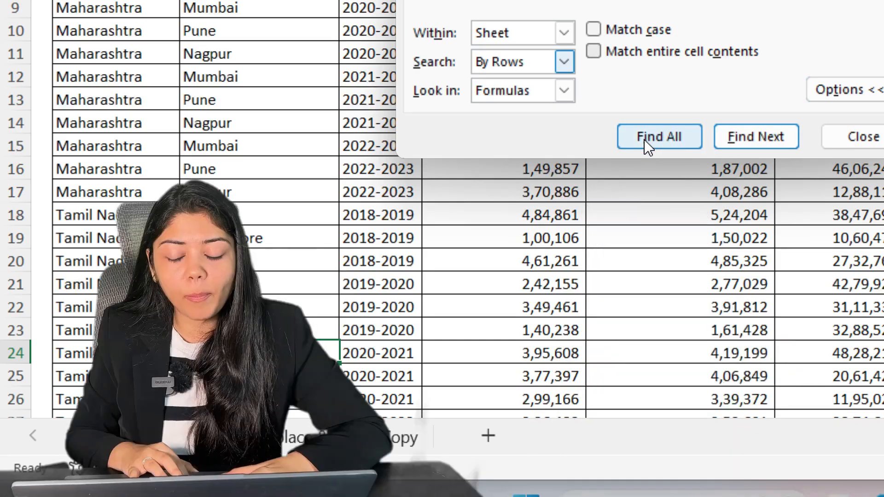
click(646, 145)
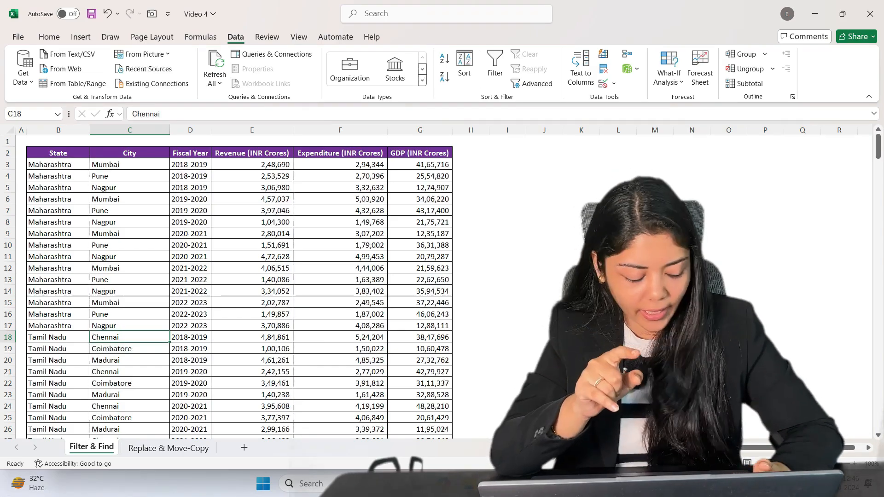
key(ctrl+f)
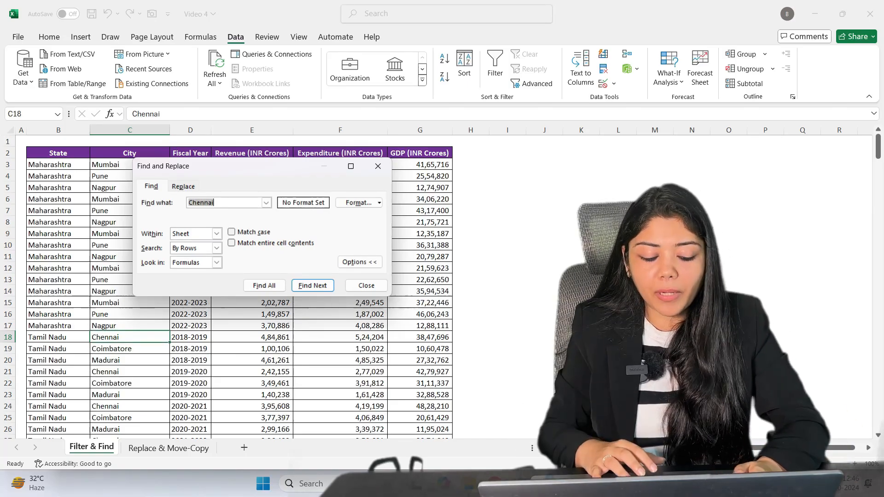
key(ctrl+h)
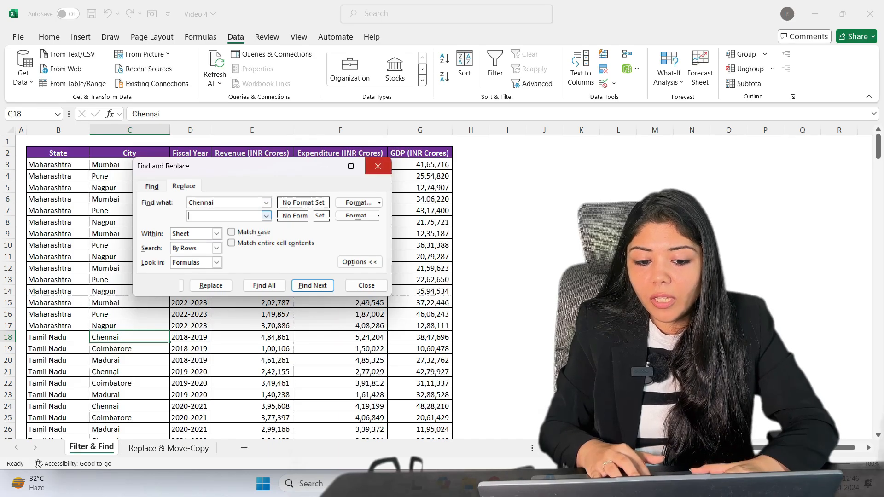
click(378, 165)
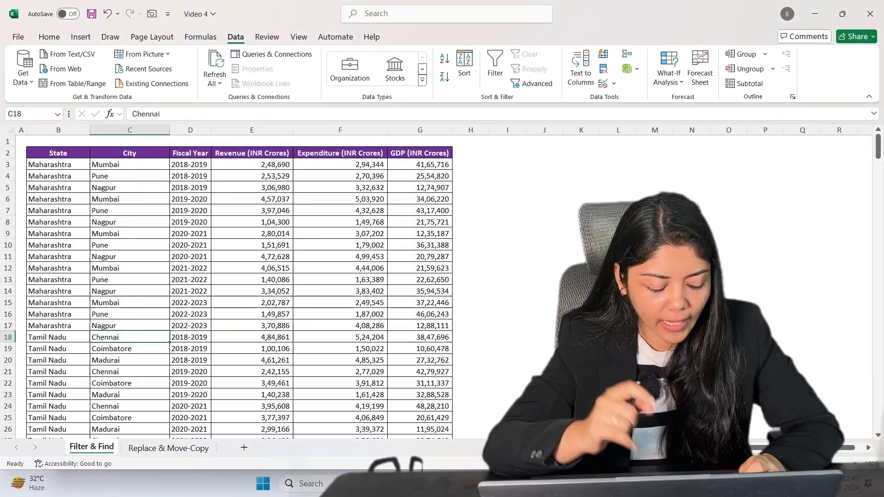
key(ctrl+h)
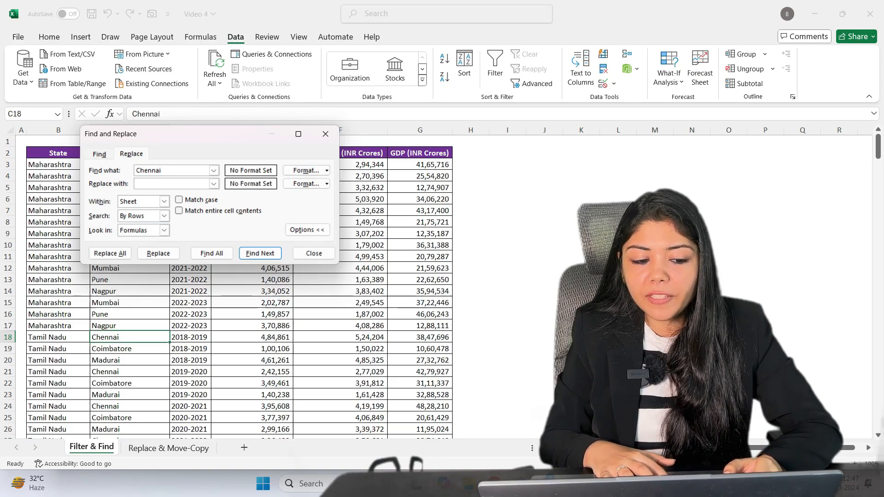
click(325, 133)
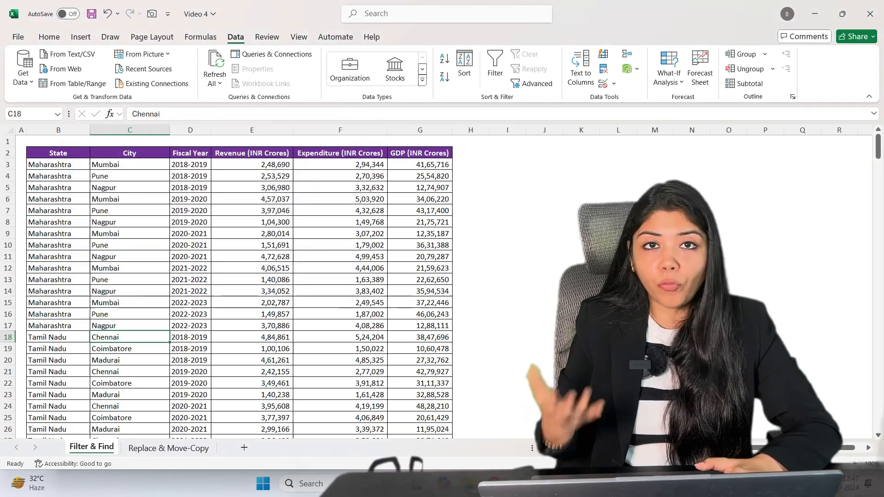
Step: On the Replace & Move-Copy sheet, correct the first entry in the Position column to Junior Manager
key(ctrl+Page_Down)
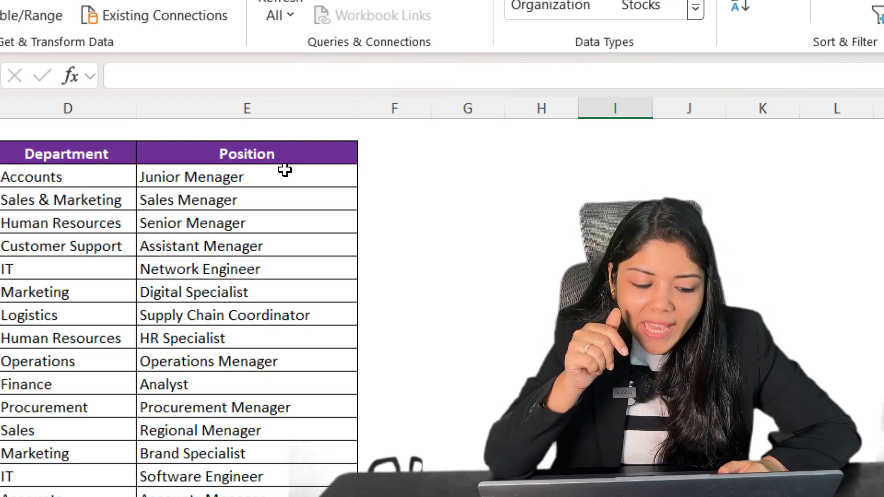
double_click(286, 170)
key(BackSpace)
key(BackSpace)
key(BackSpace)
key(BackSpace)
key(BackSpace)
key(BackSpace)
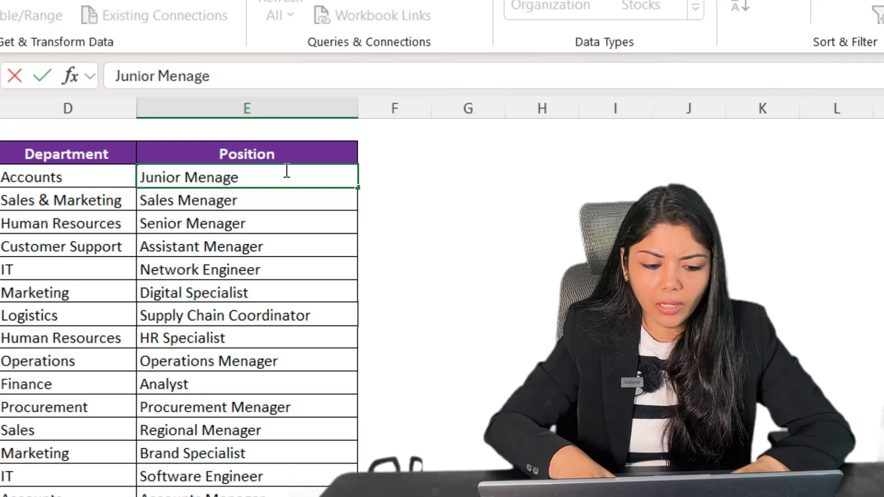
text(anager)
key(Return)
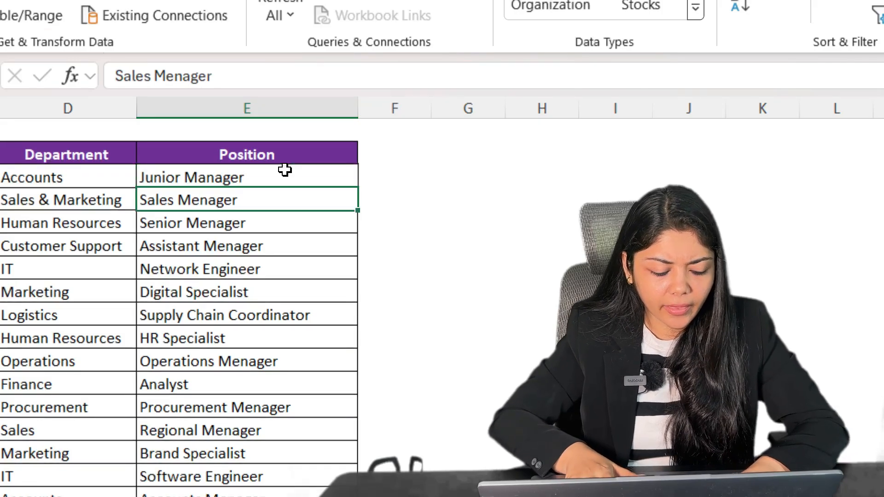
Step: Correct the second entry in the Position column to Sales Manager
key(F2)
key(BackSpace)
key(BackSpace)
key(BackSpace)
key(BackSpace)
key(BackSpace)
key(BackSpace)
text(anager)
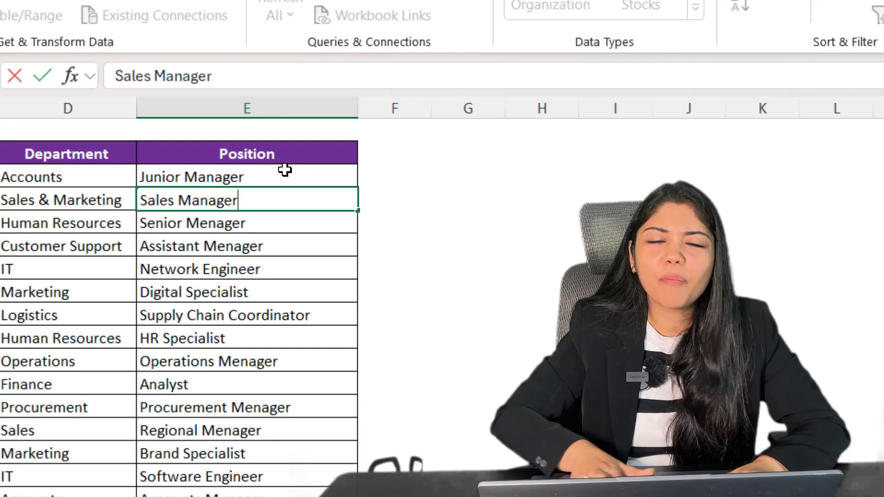
key(Return)
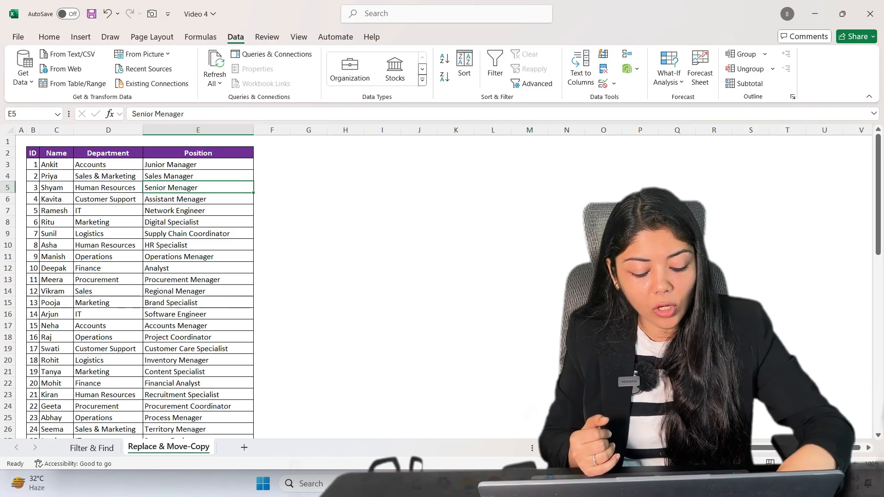
Step: Set up a Find and Replace that searches for Menager and replaces it with Manager
key(ctrl+h)
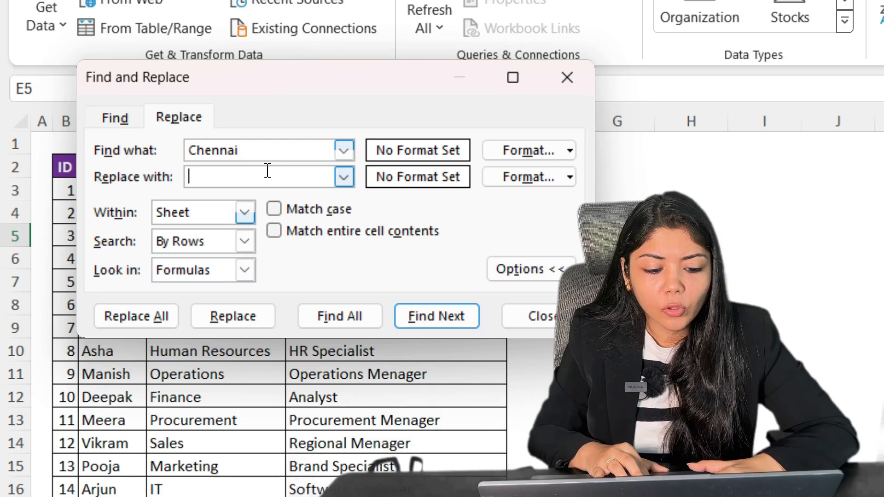
double_click(255, 144)
text(Menager)
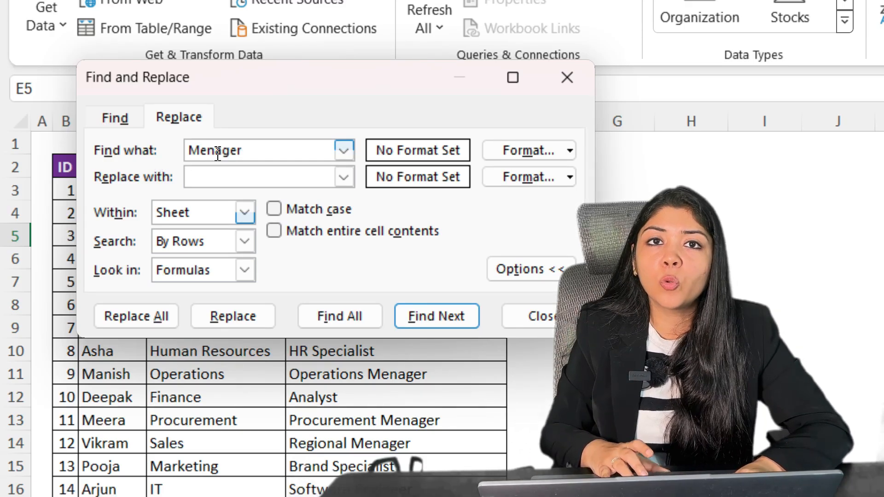
click(215, 175)
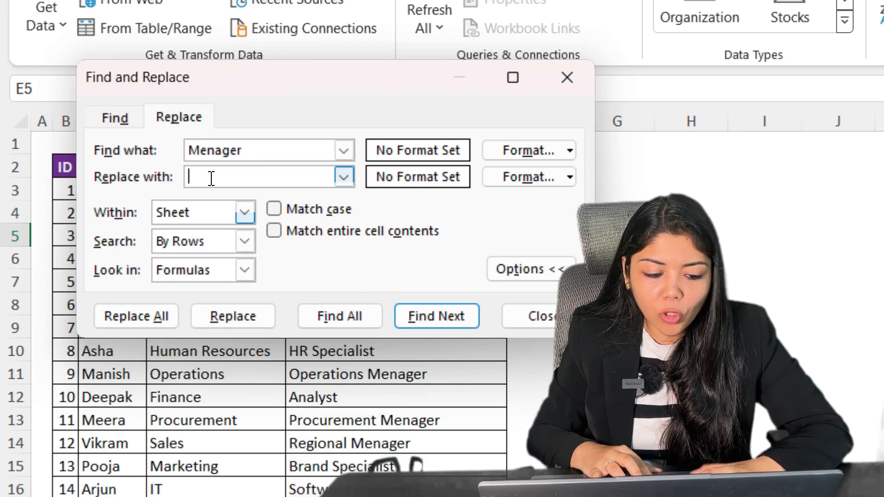
text(Manager)
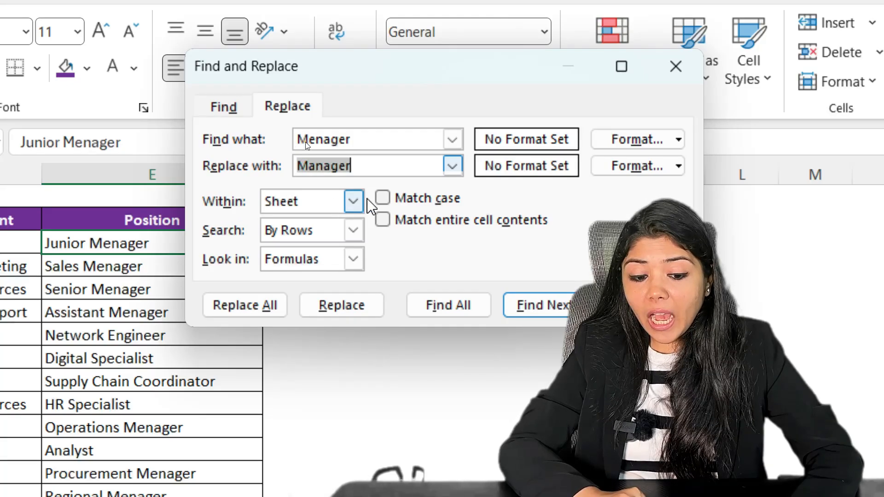
Step: Within the sheet, replace the first Menager occurrence with Manager, and replace all remaining ones at once
click(353, 201)
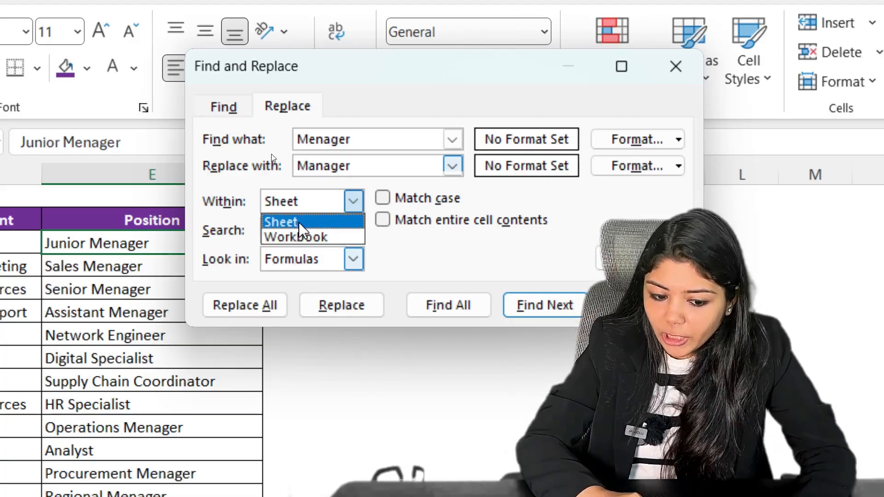
click(300, 223)
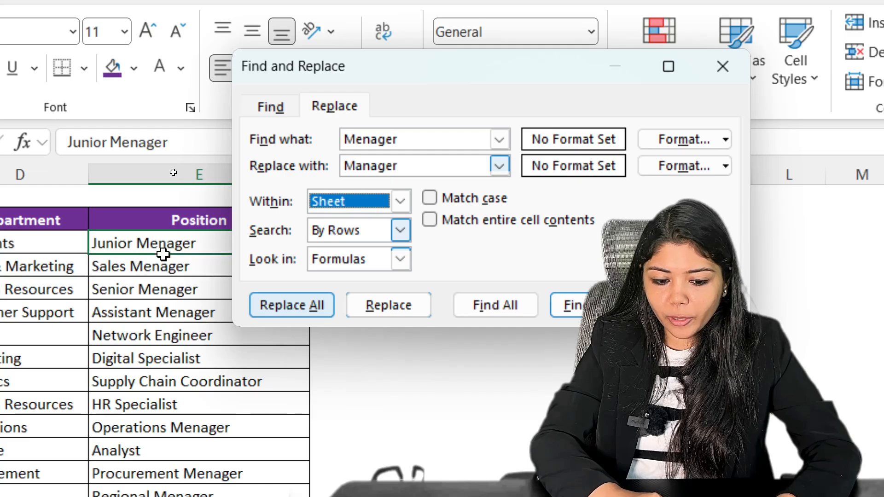
click(402, 315)
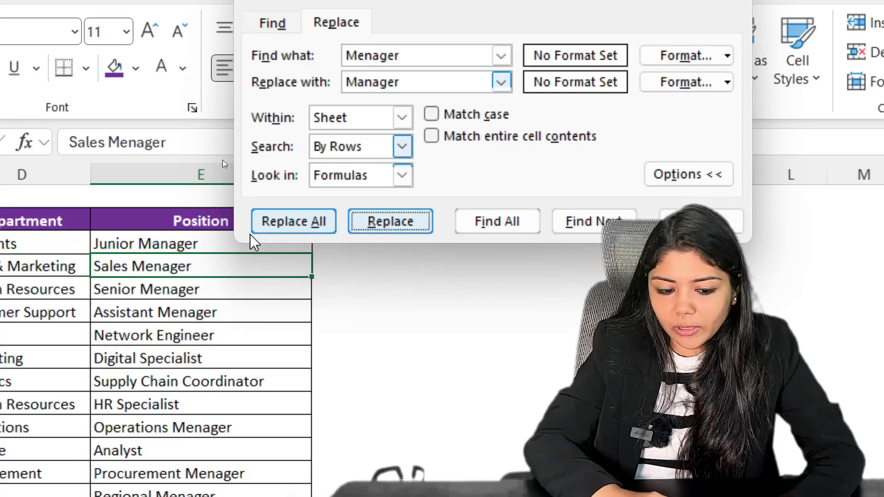
click(290, 222)
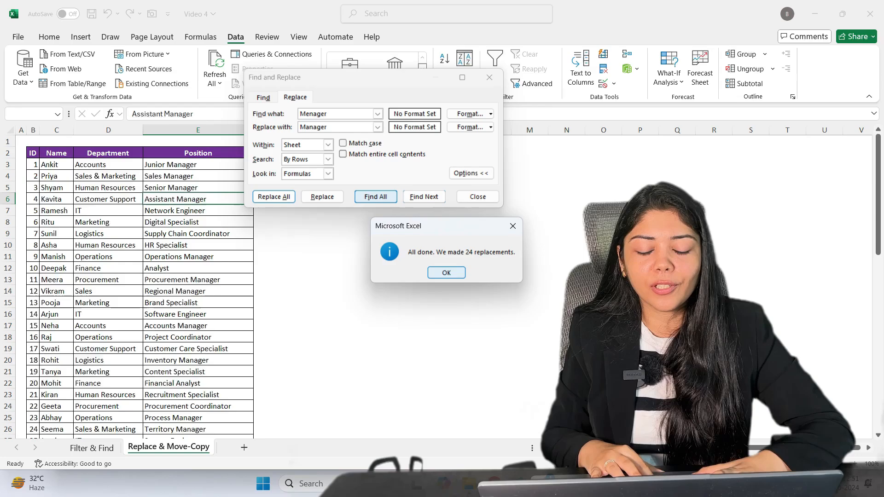
Step: Dismiss the replacement message and close Find and Replace
click(446, 273)
click(489, 77)
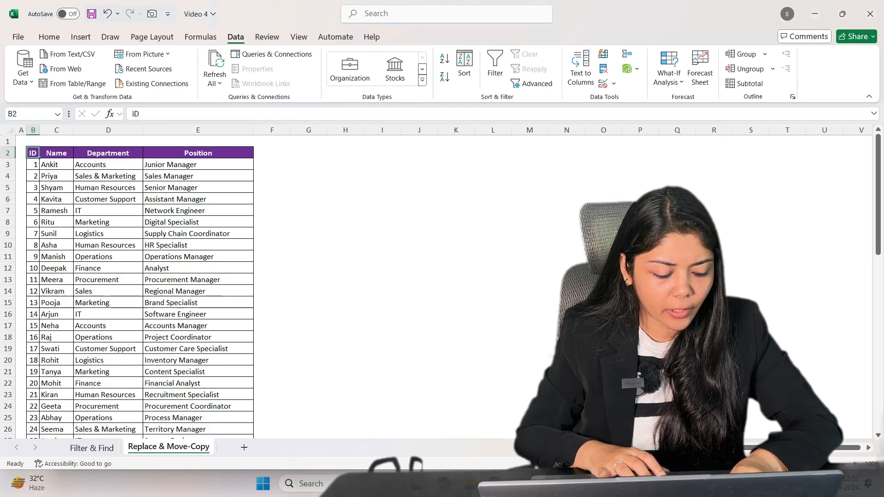
Step: Copy the whole table from the ID header through the Position column and paste it at B2 in a new blank Excel workbook
key(ctrl+shift+Right)
key(ctrl+shift+Down)
key(ctrl+c)
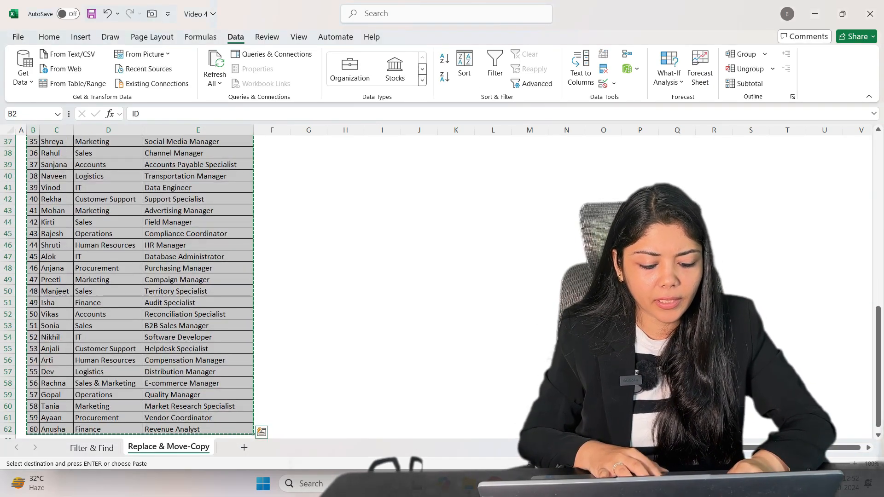
key(super)
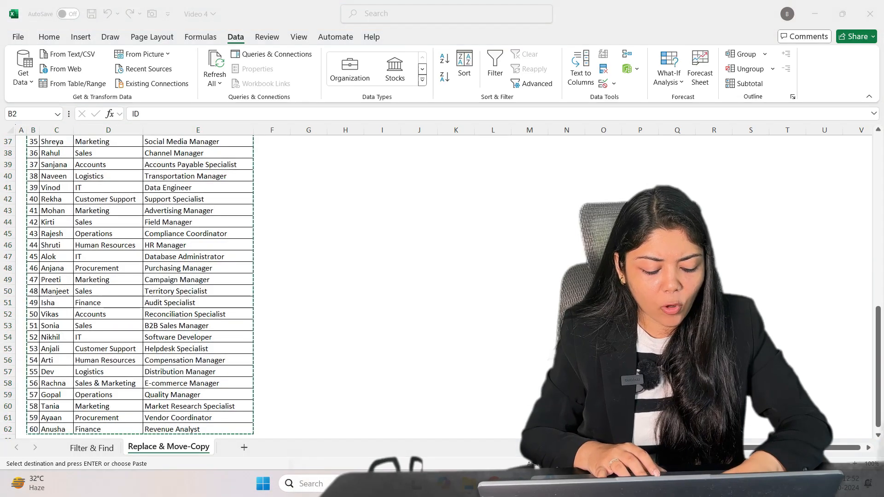
text(exc)
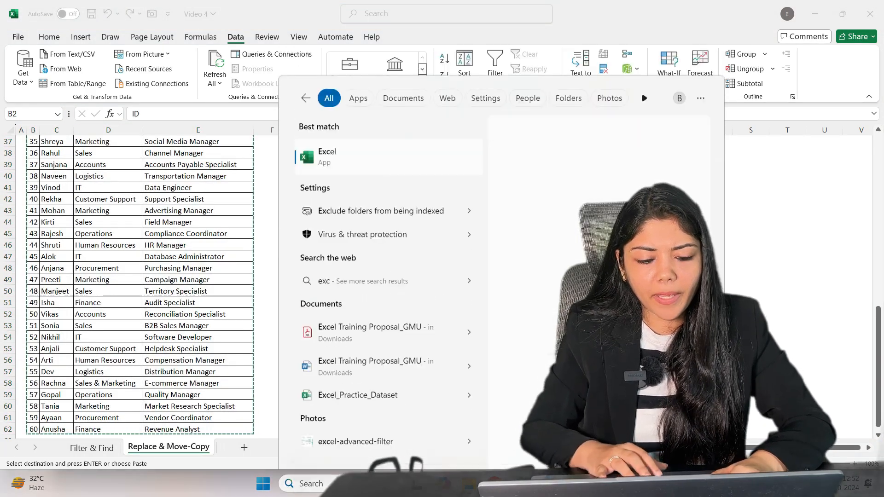
key(Return)
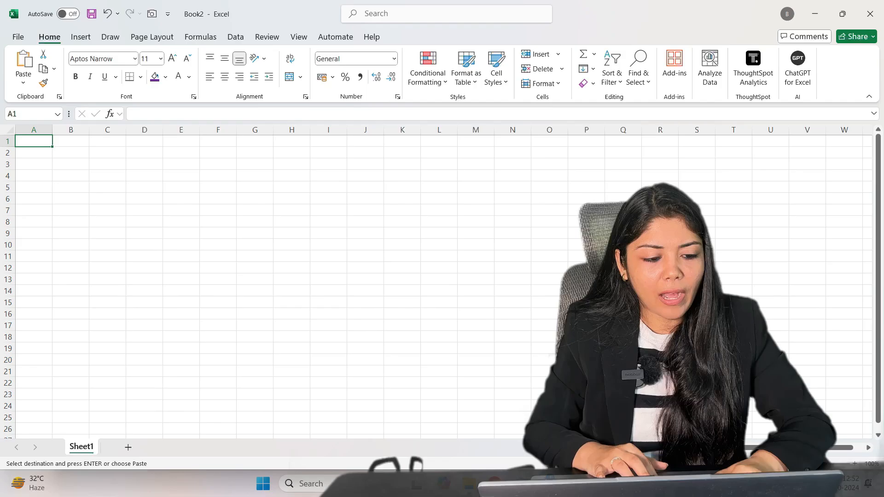
key(ctrl+v)
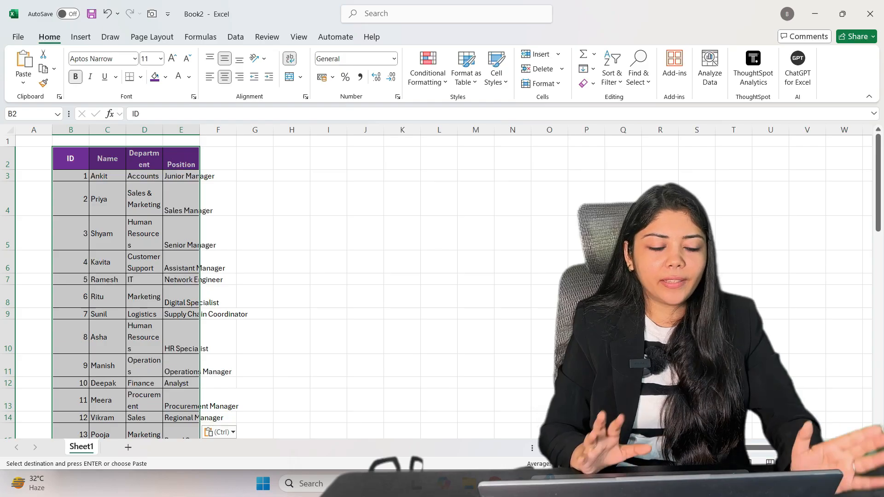
Step: Compare the column widths and layout of the pasted table with the original, ending at the start of the table in the Video 4 workbook
key(alt+Tab)
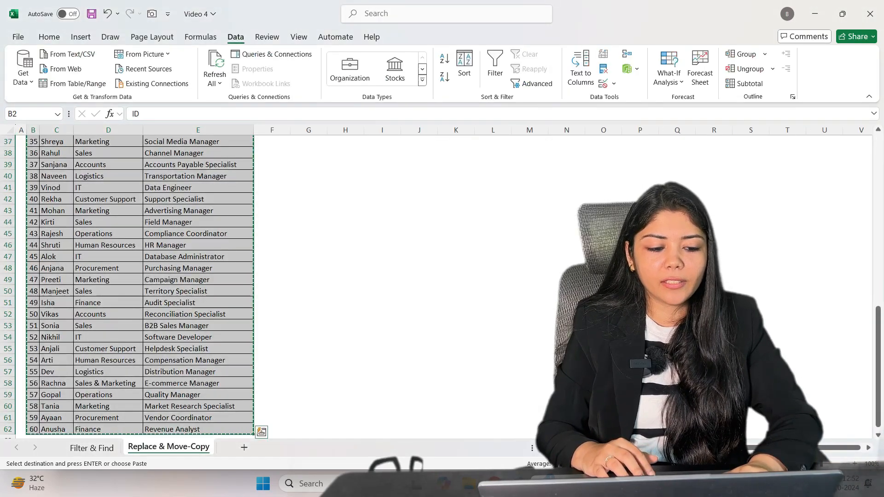
key(alt+Tab)
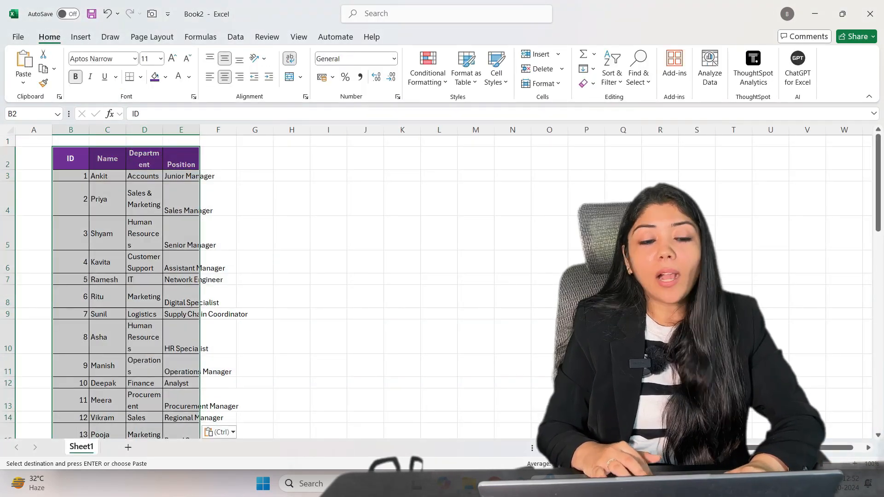
key(alt+Tab)
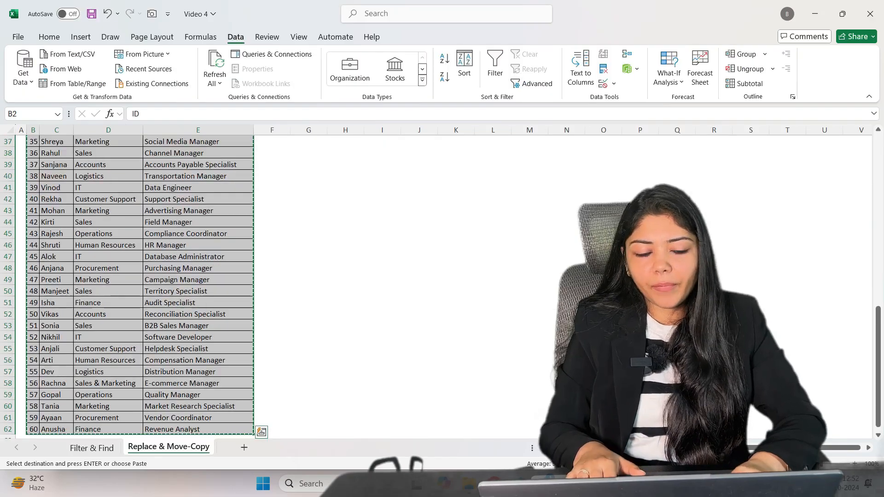
scroll(138, 286, up, 12)
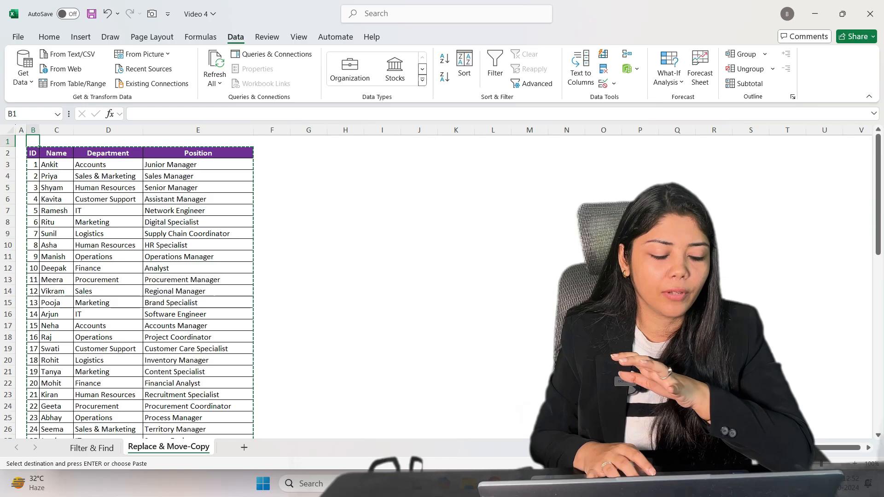
Step: Create a copy of the Replace & Move-Copy sheet in a new book with the Move or Copy command
right_click(179, 446)
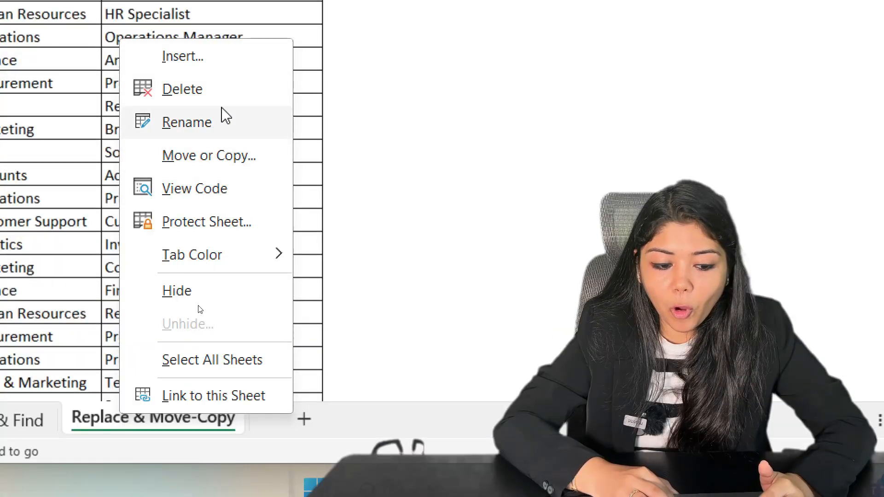
click(203, 170)
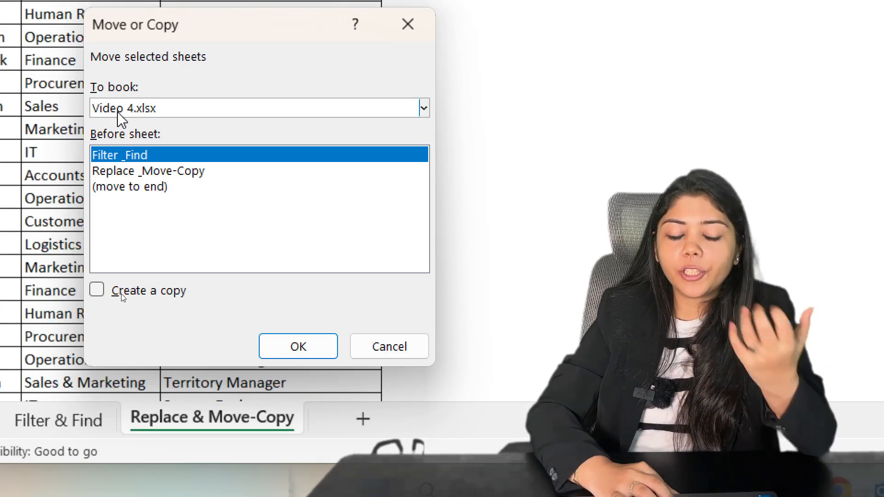
click(119, 115)
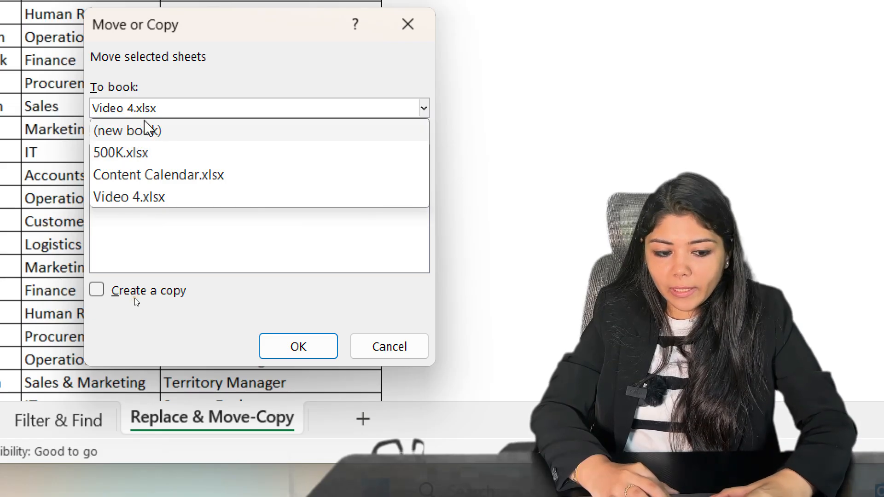
click(142, 129)
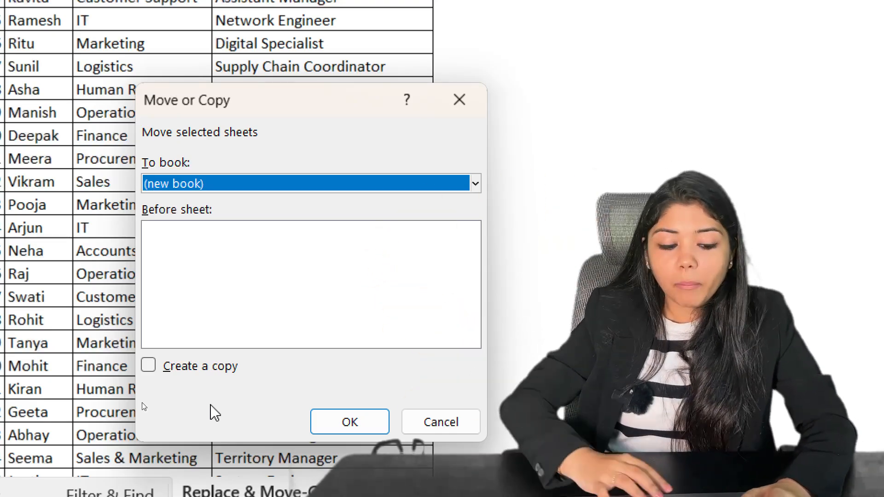
click(148, 368)
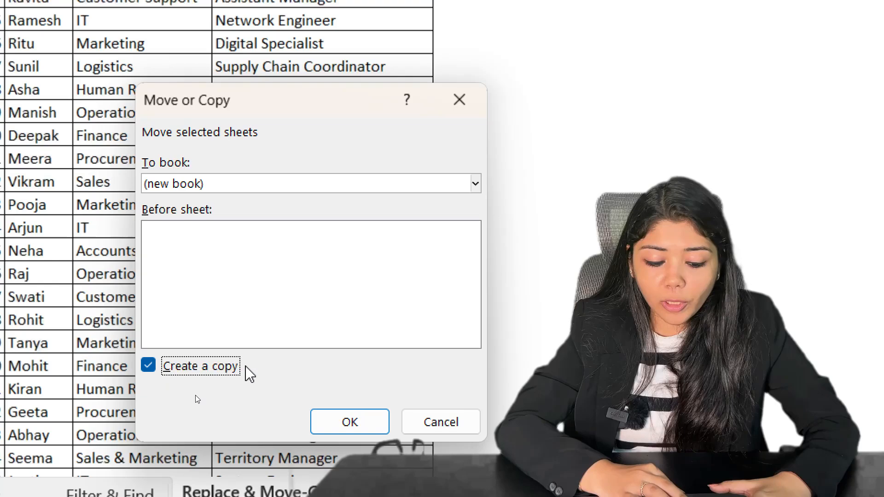
click(360, 423)
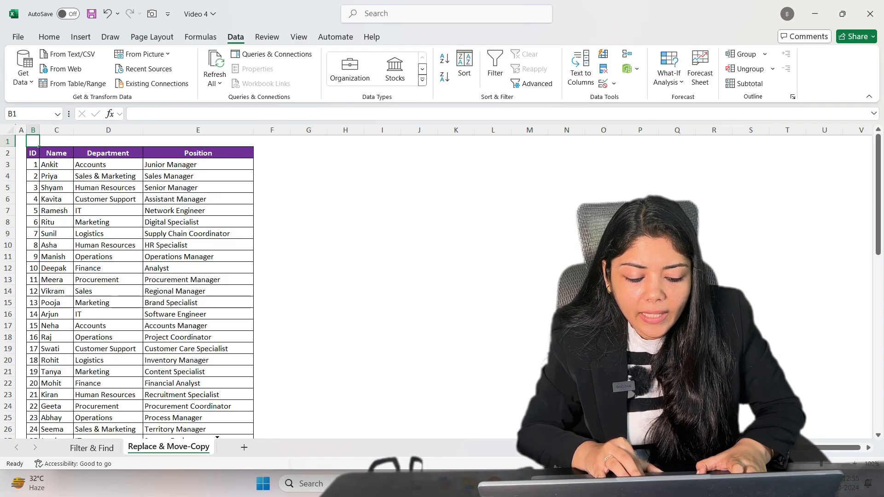
Step: Duplicate the Replace & Move-Copy sheet twice within the workbook, placing each copy directly after the original
drag(185, 446, 217, 444)
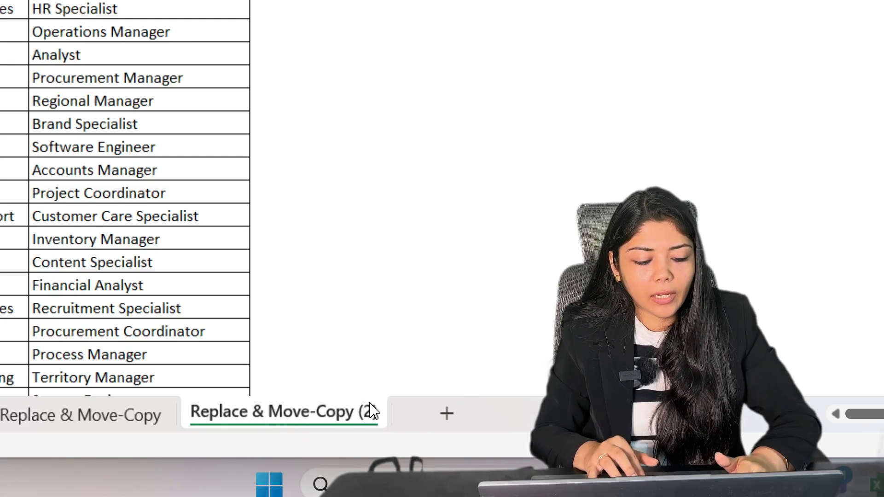
click(85, 422)
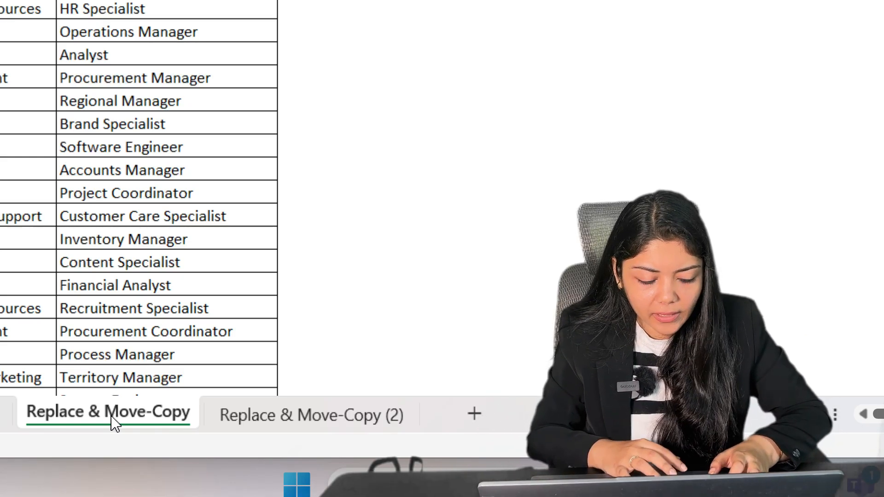
mouse_move(112, 417)
mouse_down()
mouse_move(123, 399)
mouse_move(218, 411)
mouse_move(211, 417)
mouse_up()
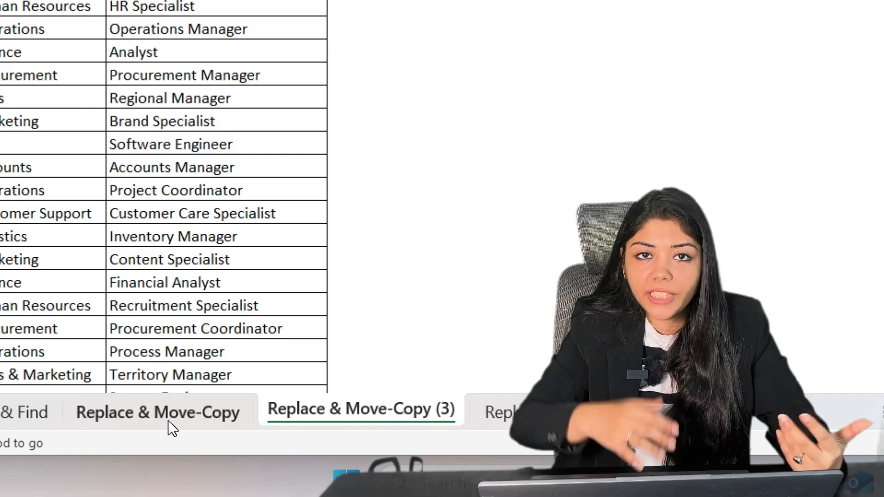
Step: Create another copy of the original Replace & Move-Copy sheet within Video 4.xlsx, placed before the Filter & Find sheet, using Move or Copy
right_click(171, 428)
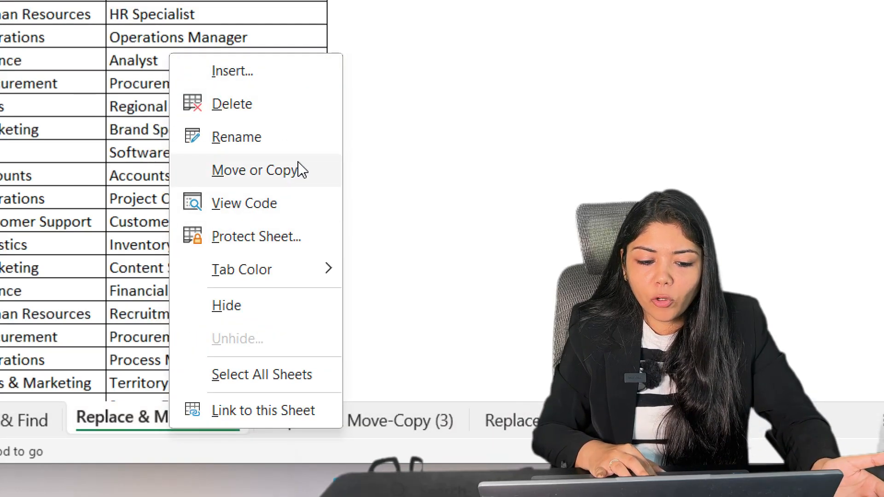
click(306, 166)
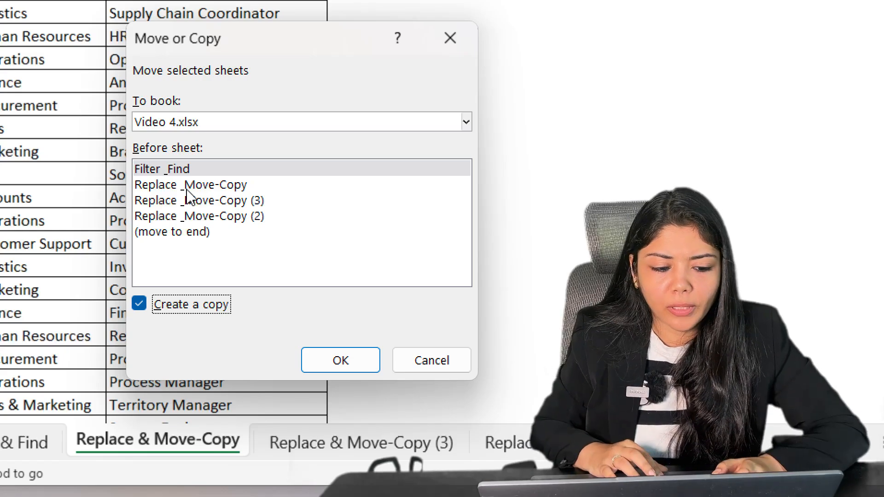
click(169, 125)
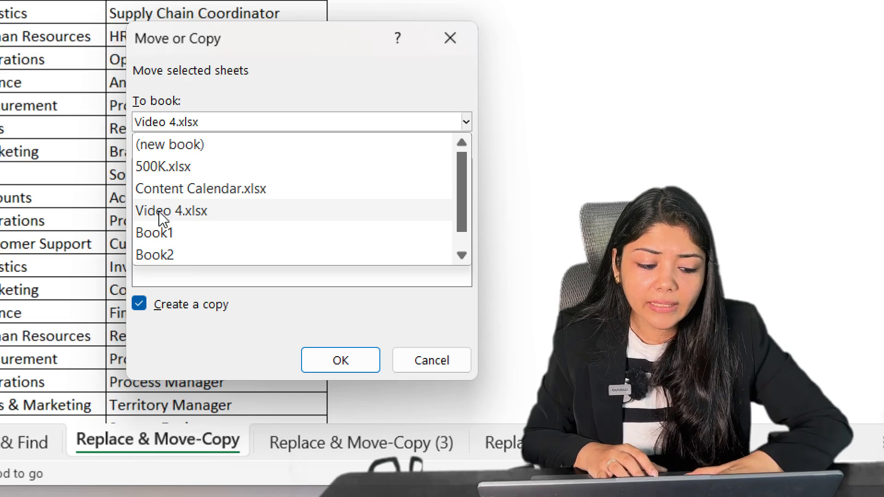
click(162, 212)
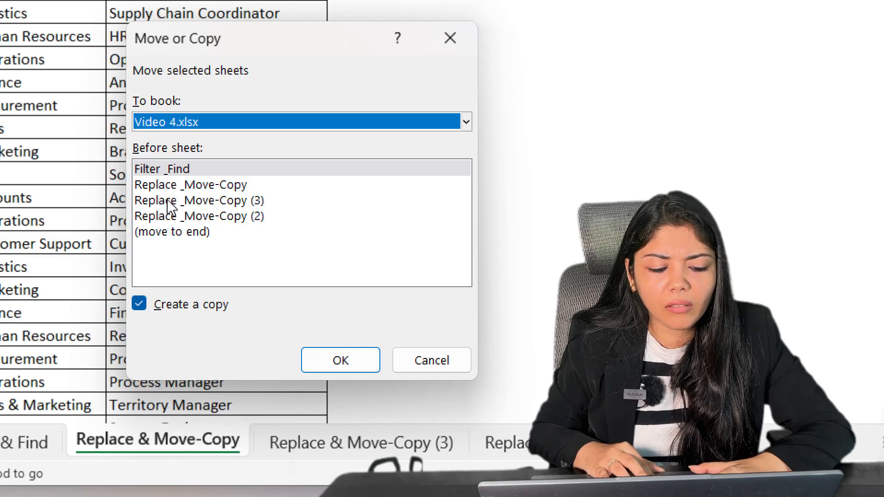
click(172, 174)
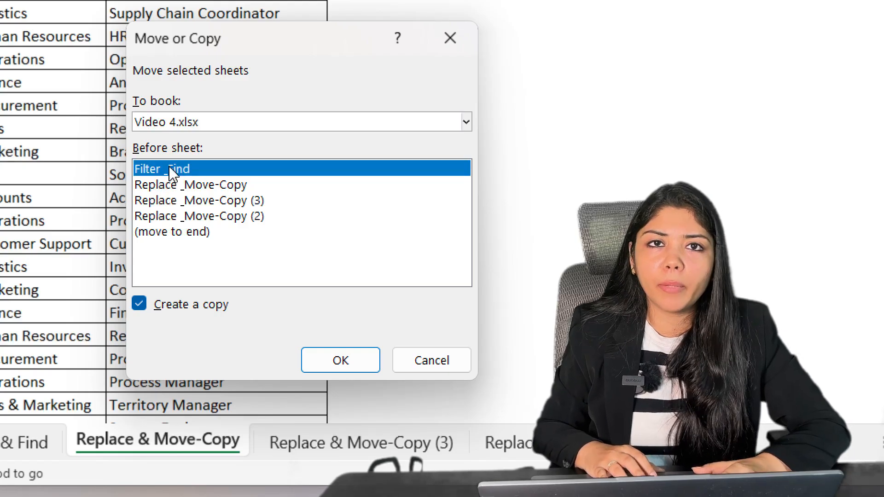
click(169, 308)
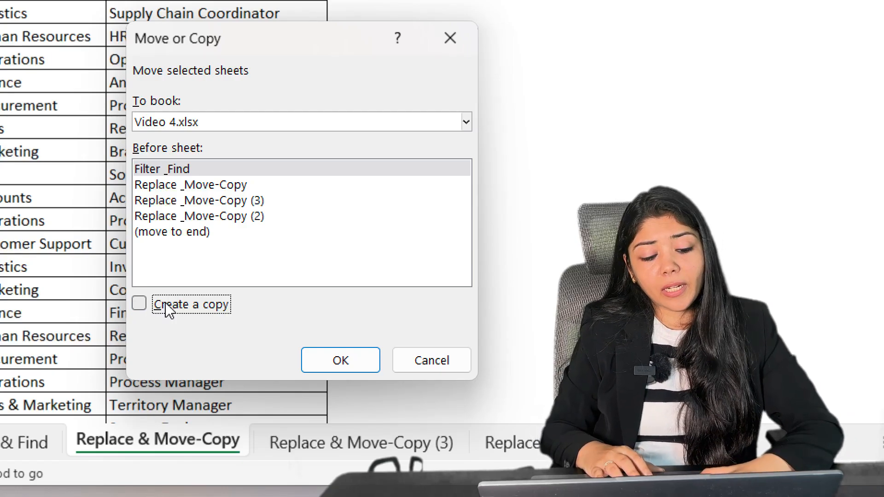
click(170, 308)
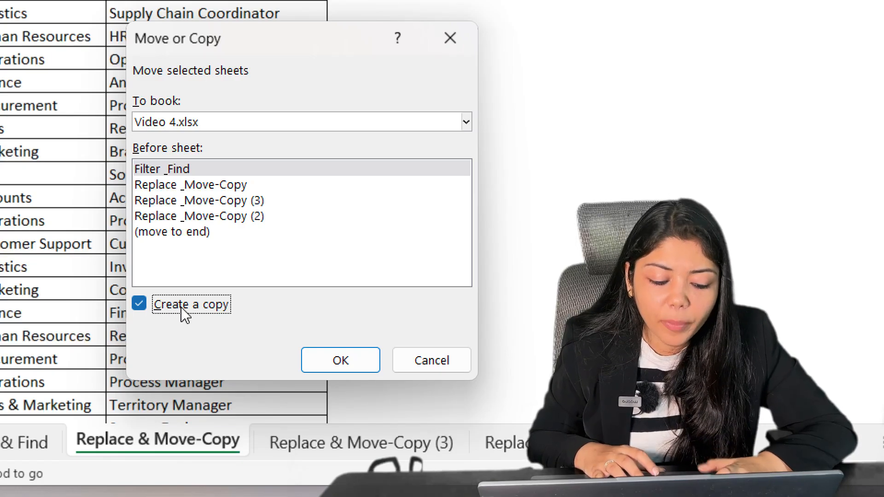
click(339, 363)
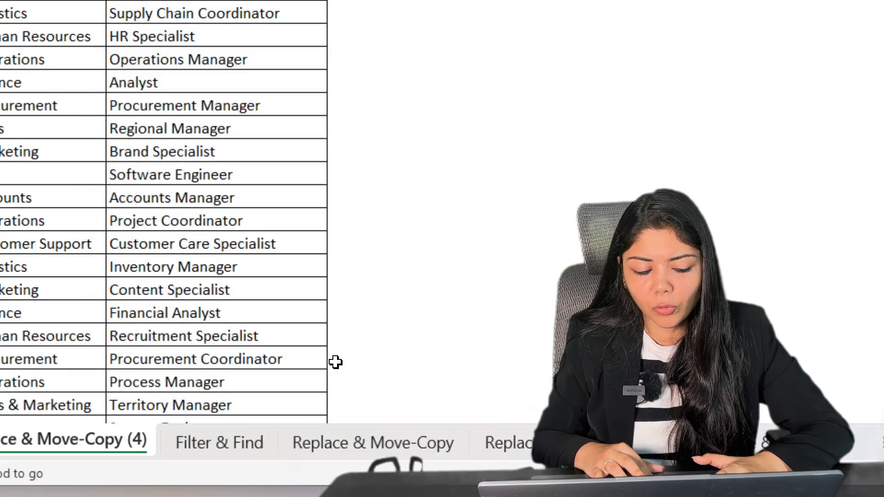